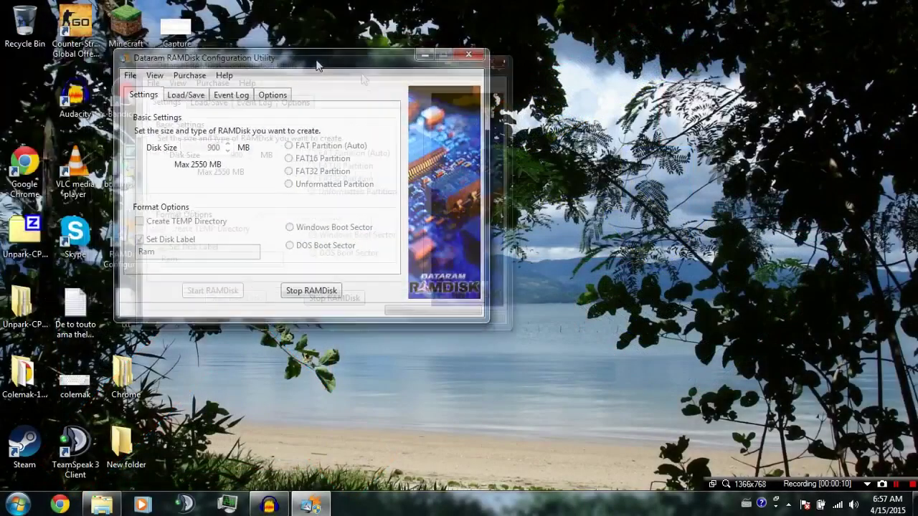
Turn the RAMDisk utility's advanced view off and back on to compare both layouts, repositioning its window on the desktop.
left_click_drag(319, 66, 403, 79)
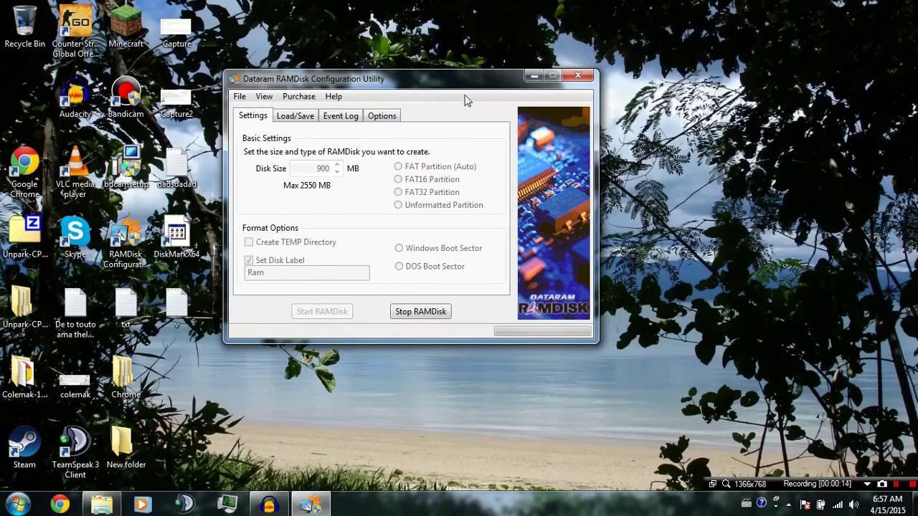
left_click_drag(422, 93, 478, 120)
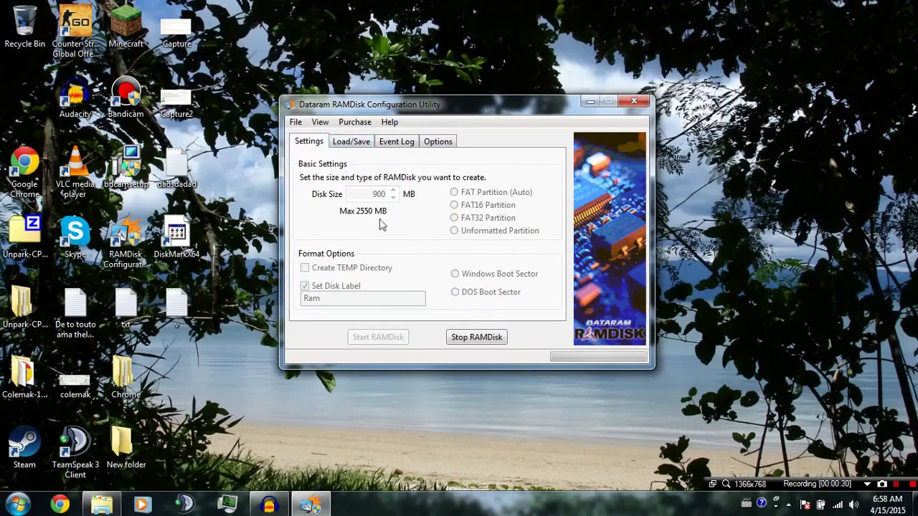
left_click(322, 125)
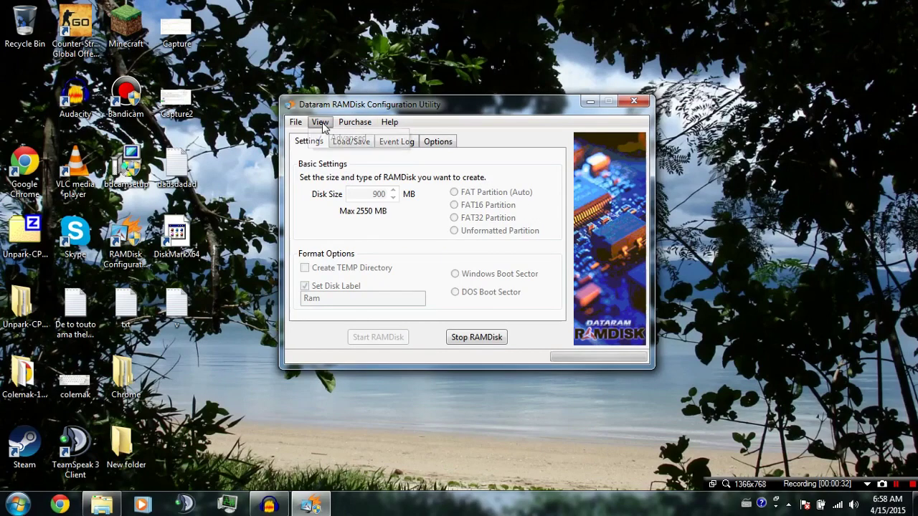
left_click(337, 138)
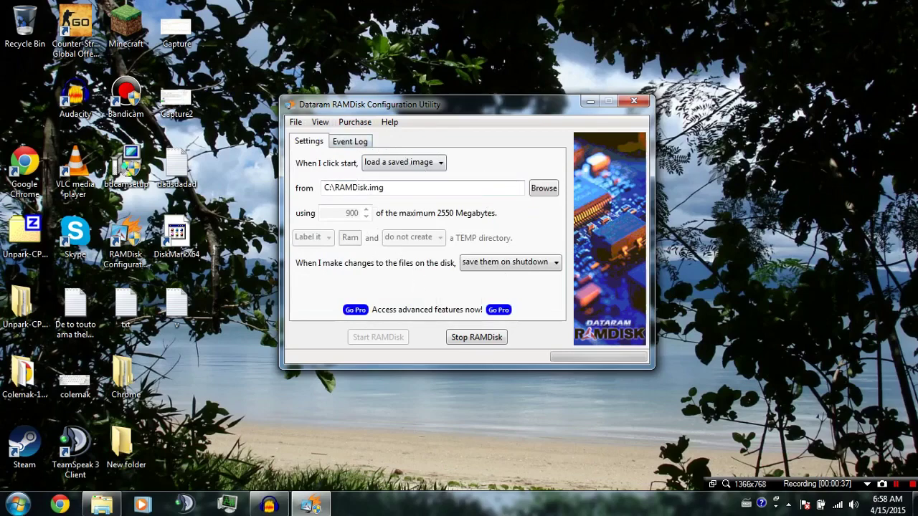
left_click(320, 123)
left_click(337, 140)
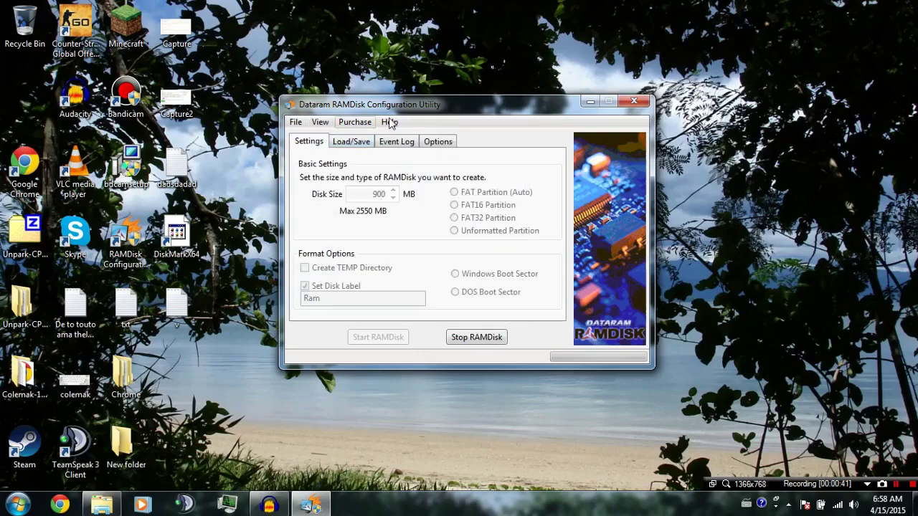
left_click_drag(409, 105, 383, 94)
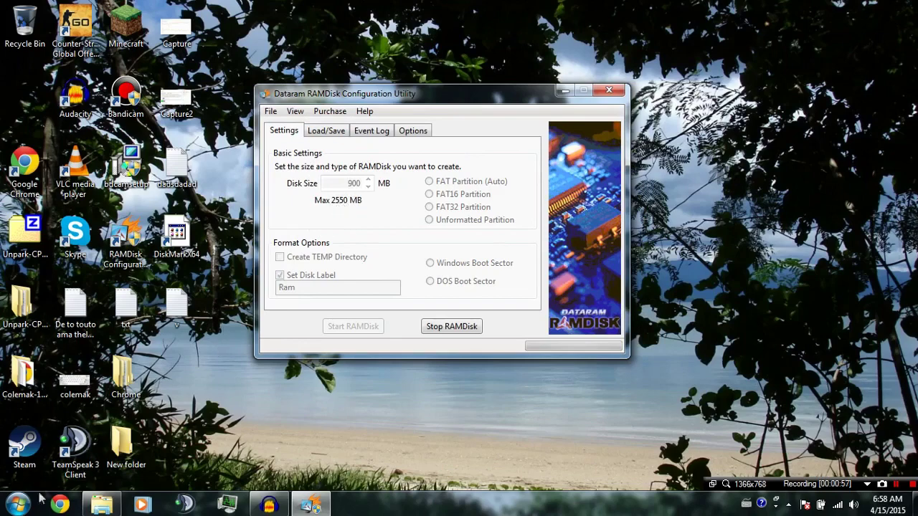
Check the computer's installed memory and system type in its system properties and close the System window.
left_click(17, 504)
right_click(216, 332)
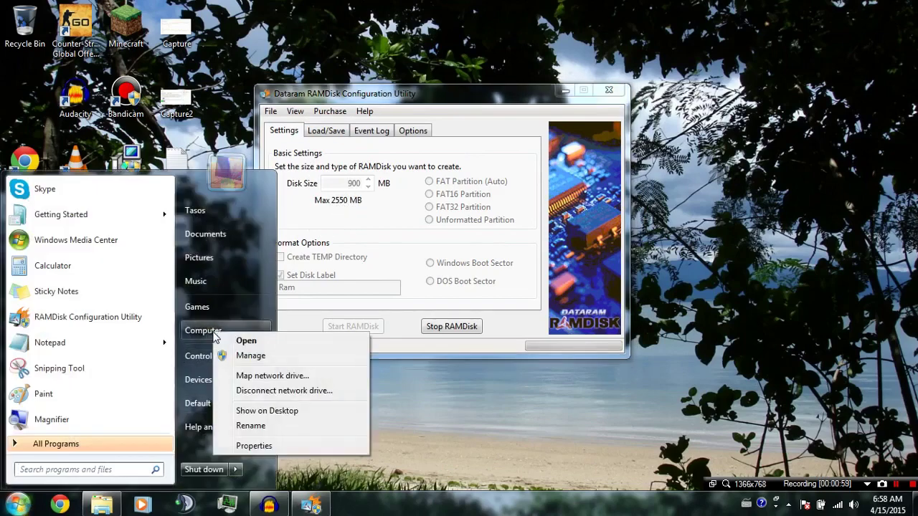
left_click(254, 446)
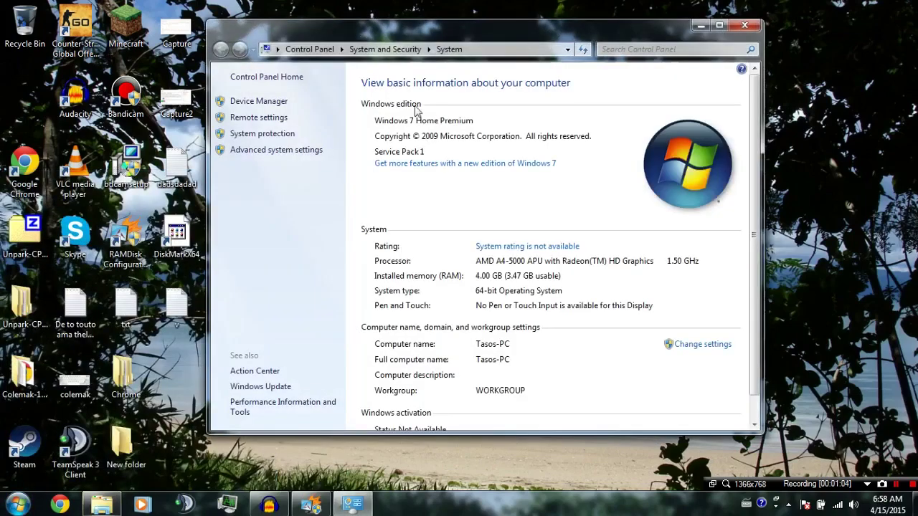
left_click_drag(406, 34, 591, 38)
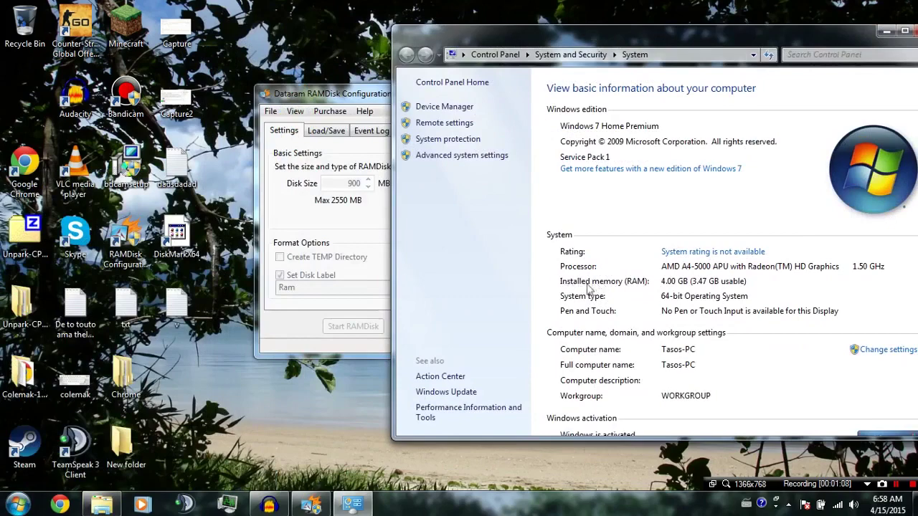
left_click(17, 504)
right_click(216, 333)
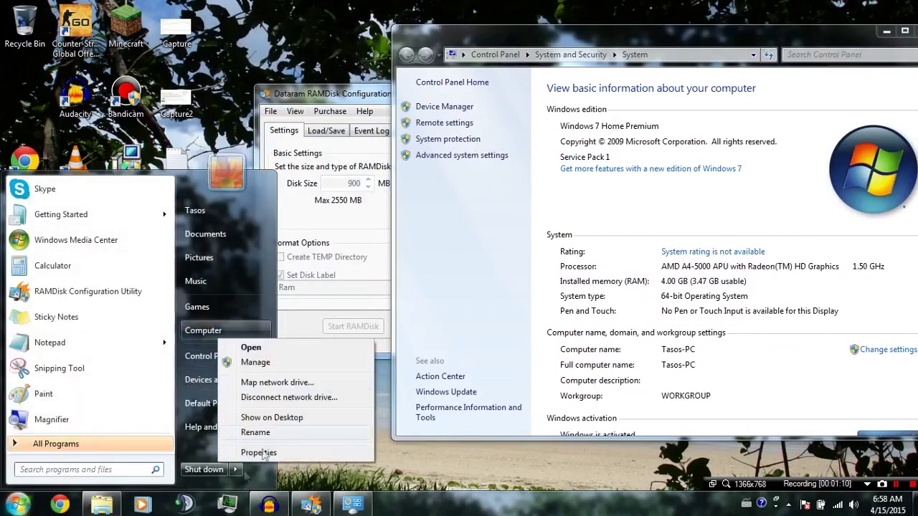
left_click(260, 454)
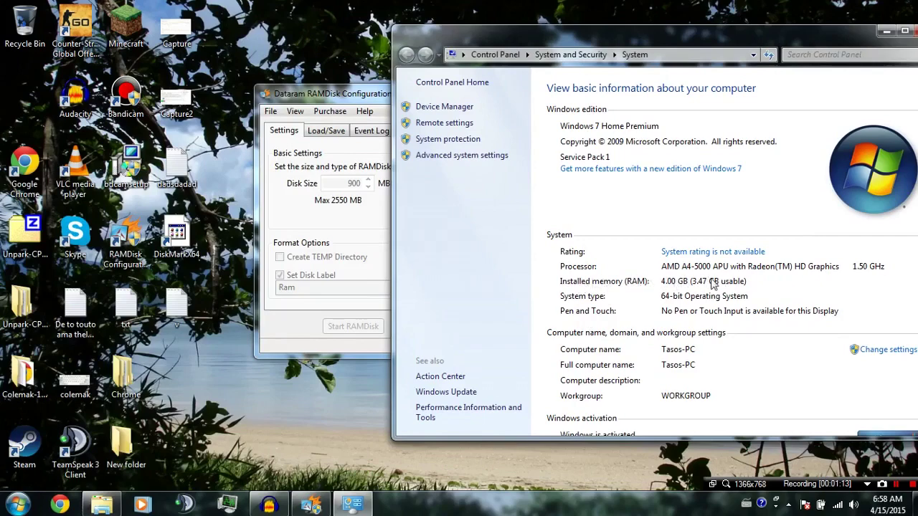
left_click_drag(641, 41, 467, 38)
left_click(763, 27)
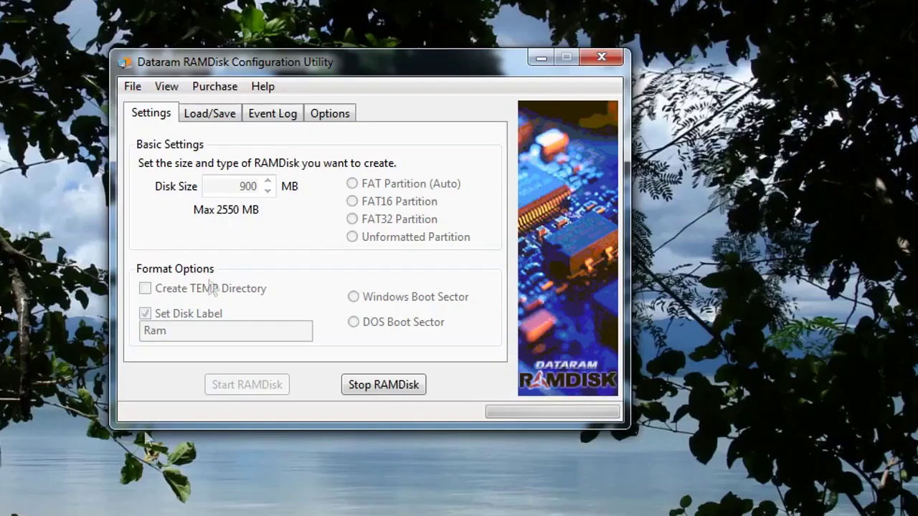
Open Task Manager, examine the running processes and physical memory usage, and minimize it.
key("ctrl+shift+Escape")
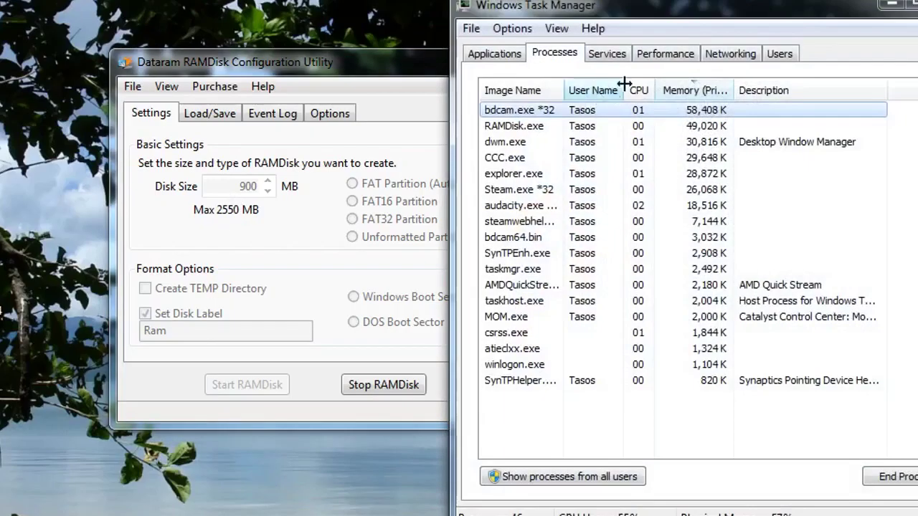
left_click(650, 56)
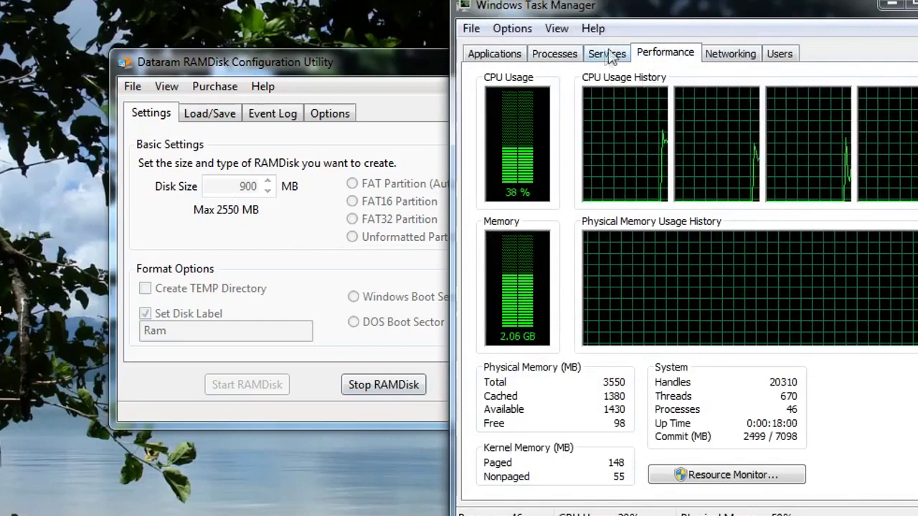
left_click(554, 54)
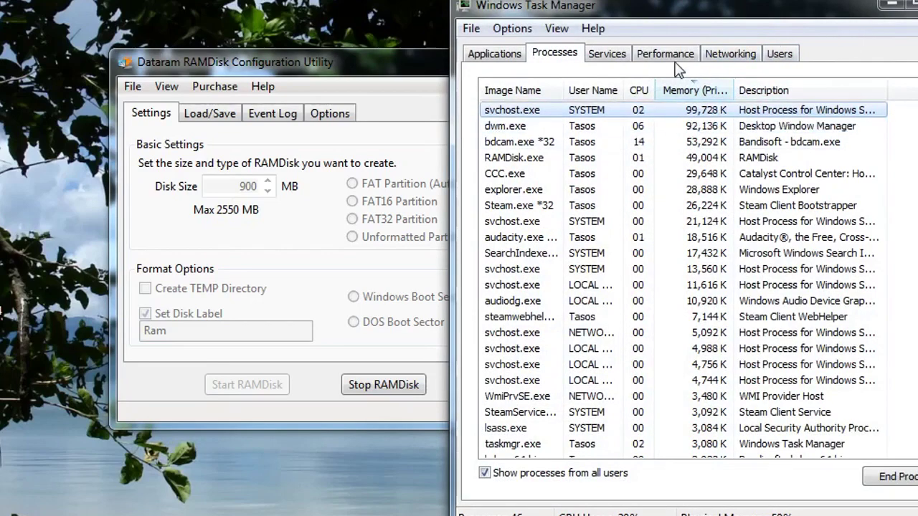
left_click(655, 59)
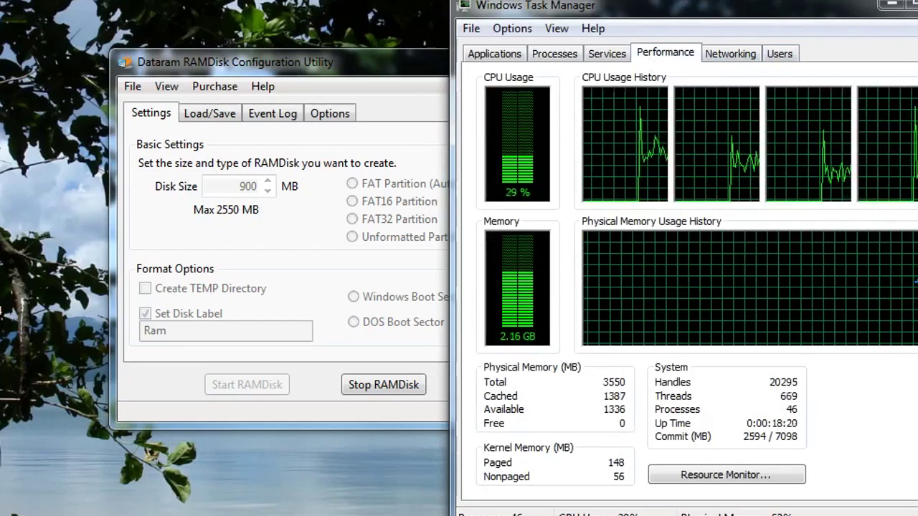
left_click(891, 9)
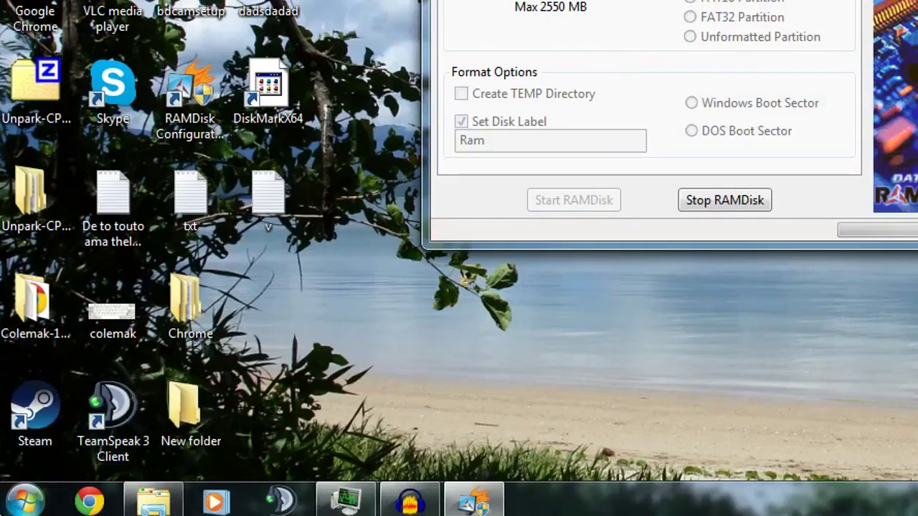
Search Windows for "create and for" and open Create and format hard disk partitions.
key("super")
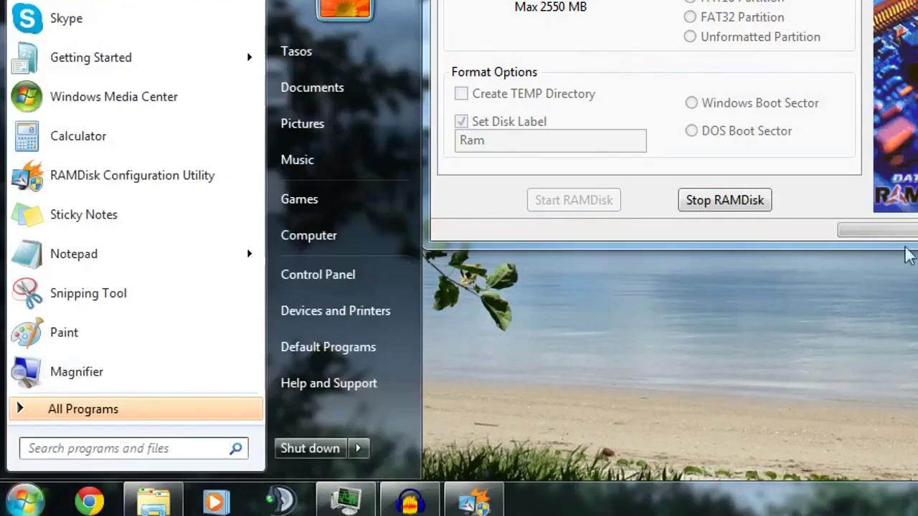
type("create and for")
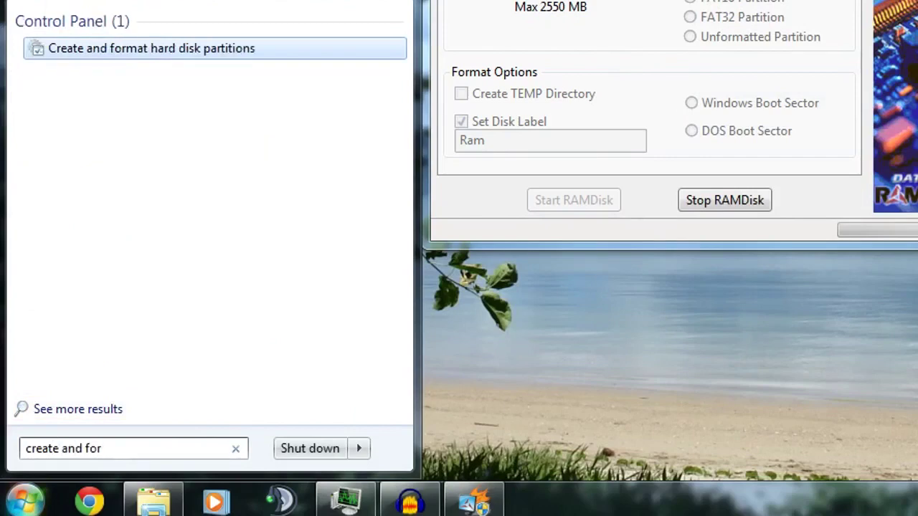
left_click(167, 63)
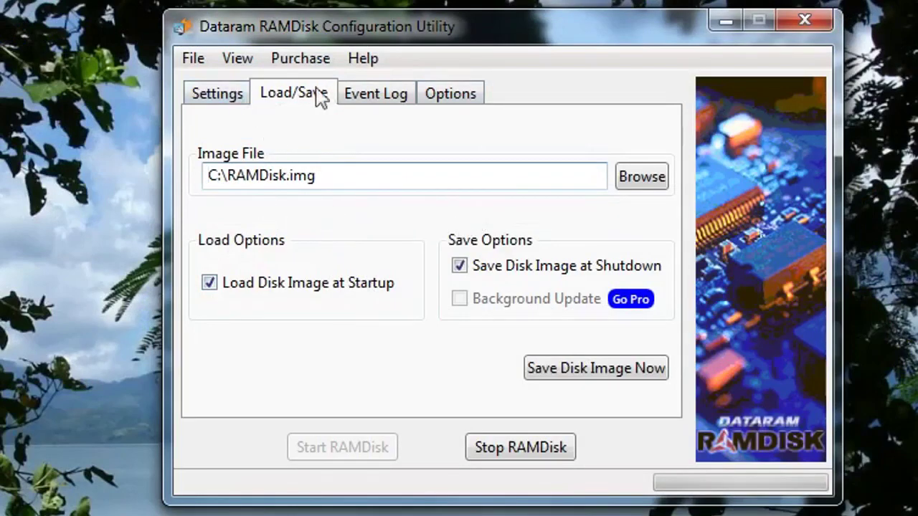
Review the RAMDisk utility's event log and startup options, and return to the basic disk size and format settings.
left_click(404, 95)
left_click(437, 95)
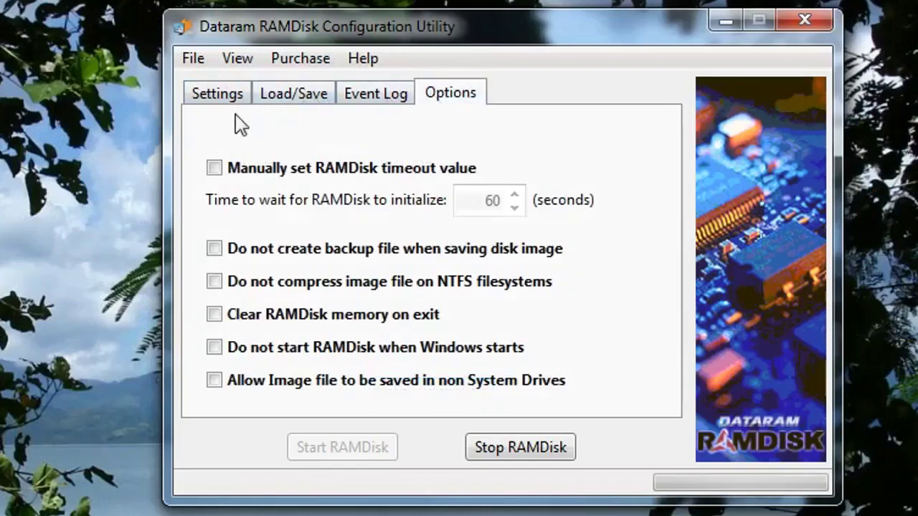
left_click(217, 100)
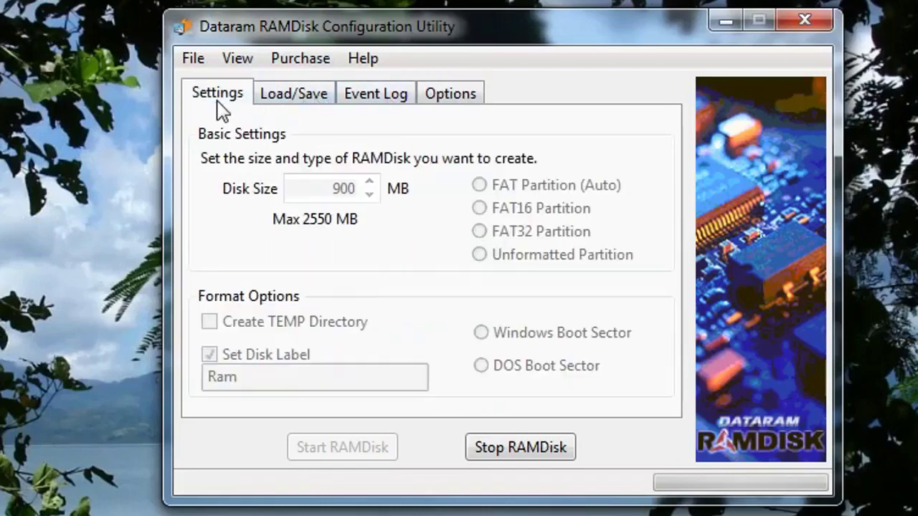
left_click_drag(351, 26, 239, 44)
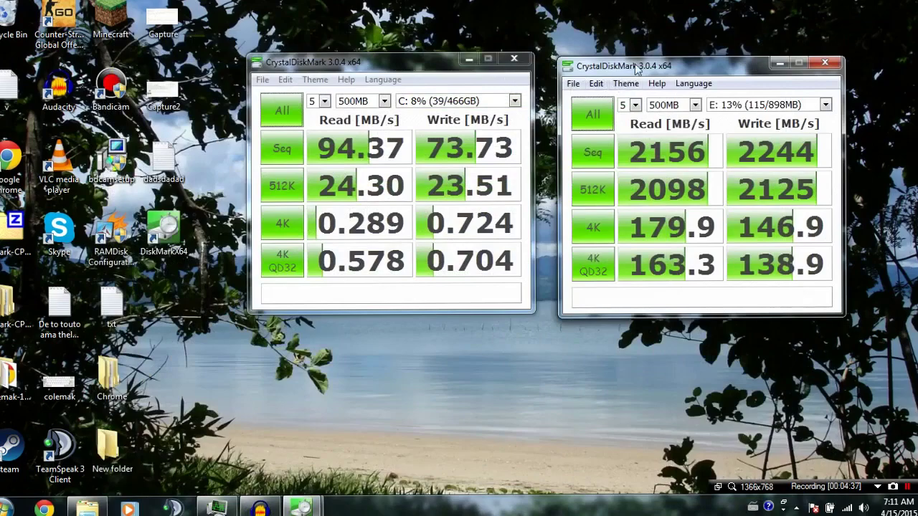
Arrange the two CrystalDiskMark windows side by side and check the RAM (E:) drive in the Computer window before minimizing it.
left_click_drag(639, 64, 663, 62)
left_click_drag(376, 62, 403, 69)
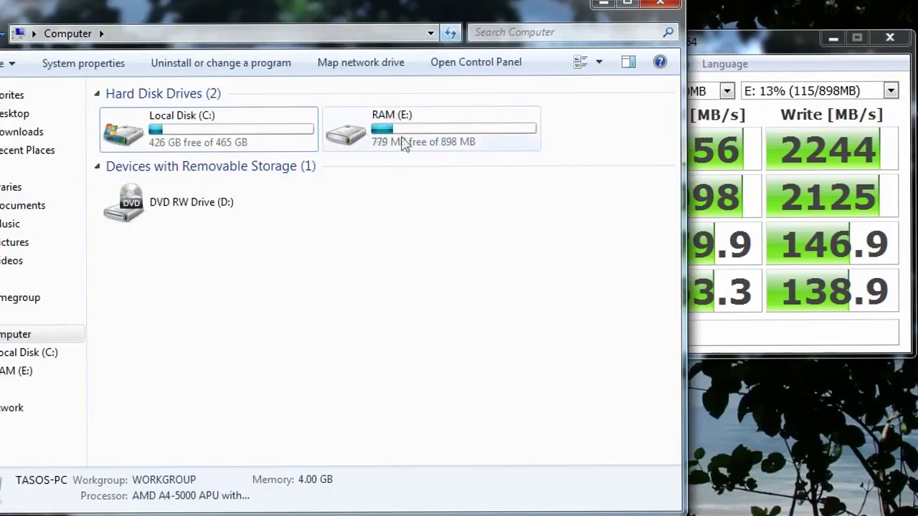
mouse_move(384, 140)
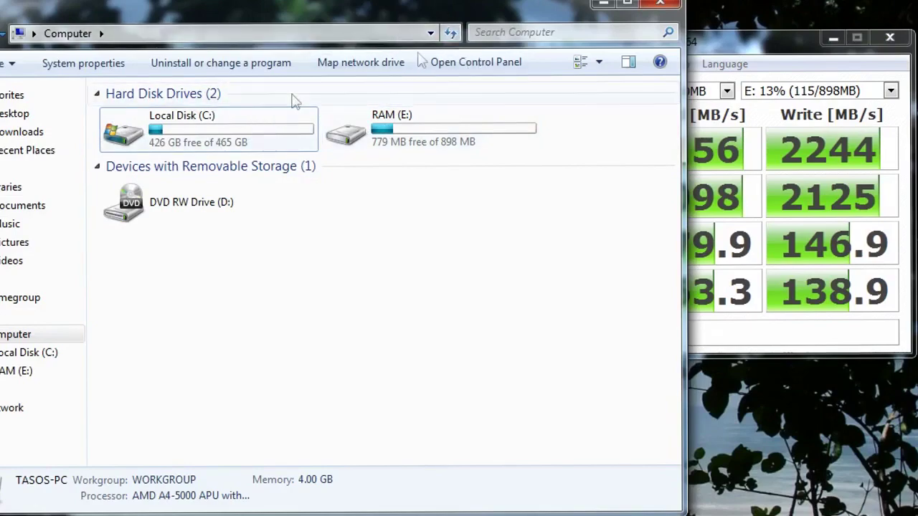
left_click(603, 5)
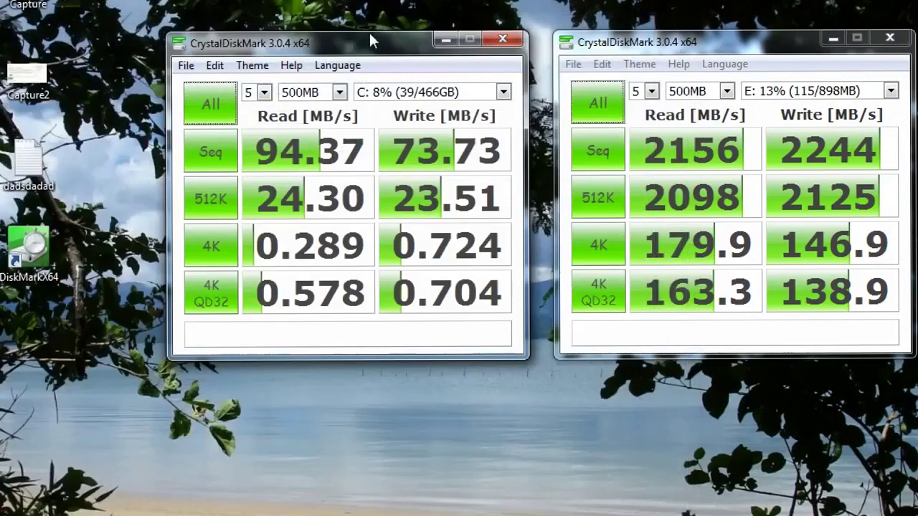
Compare the test sizes, target drives and read/write results of the C: and E: benchmarks in CrystalDiskMark.
left_click_drag(375, 36, 362, 33)
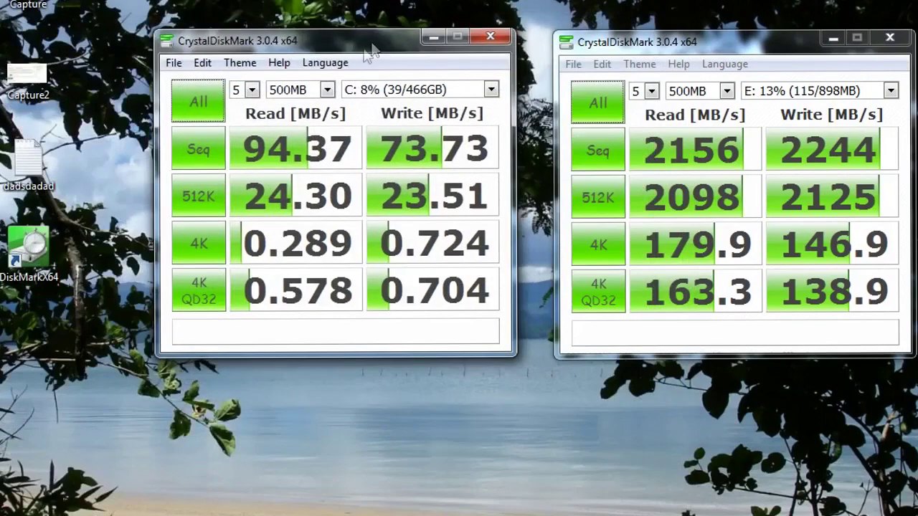
left_click(315, 91)
left_click(297, 91)
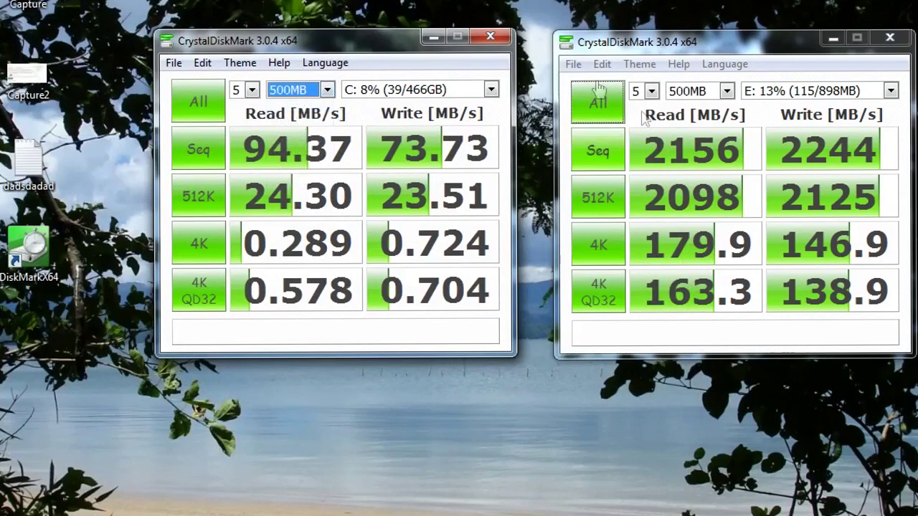
left_click(775, 71)
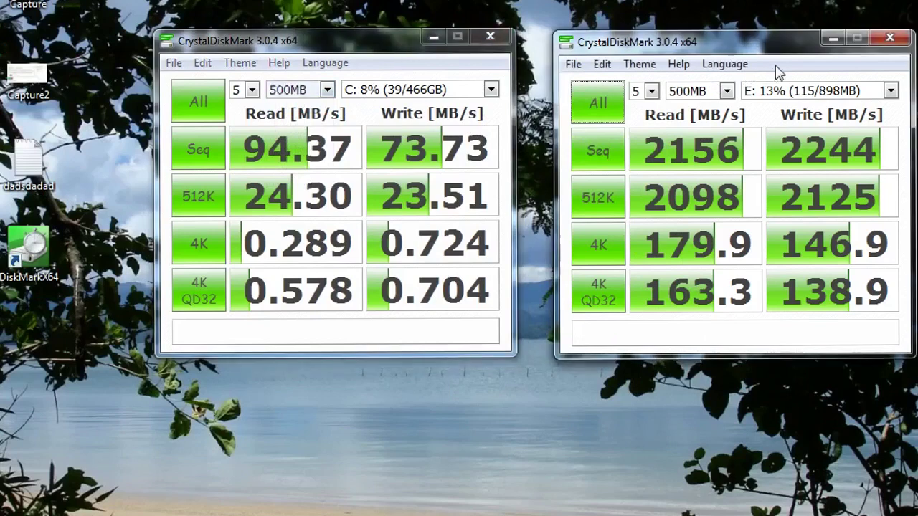
left_click(782, 90)
left_click(789, 90)
left_click(445, 75)
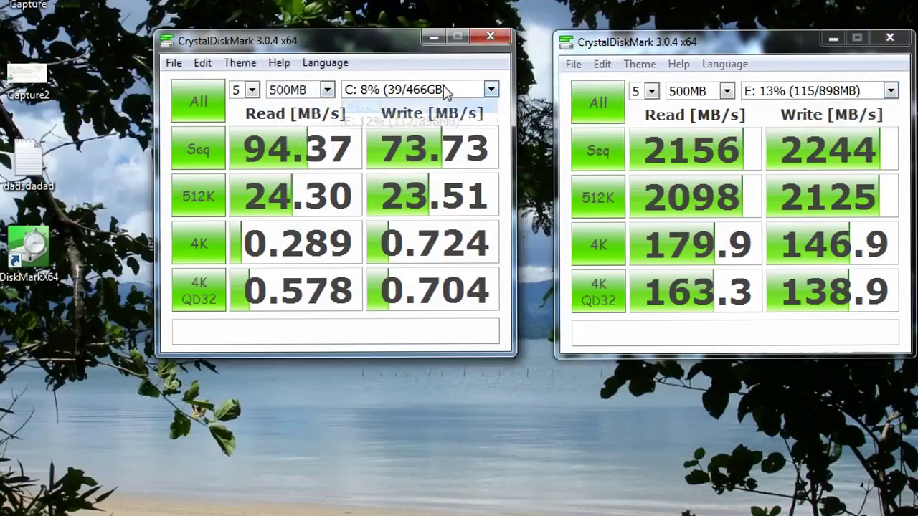
left_click(447, 90)
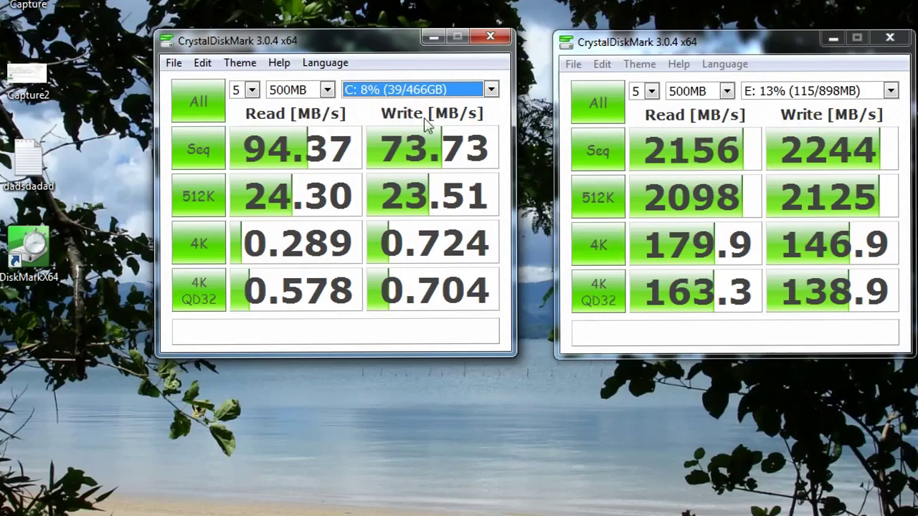
left_click(323, 146)
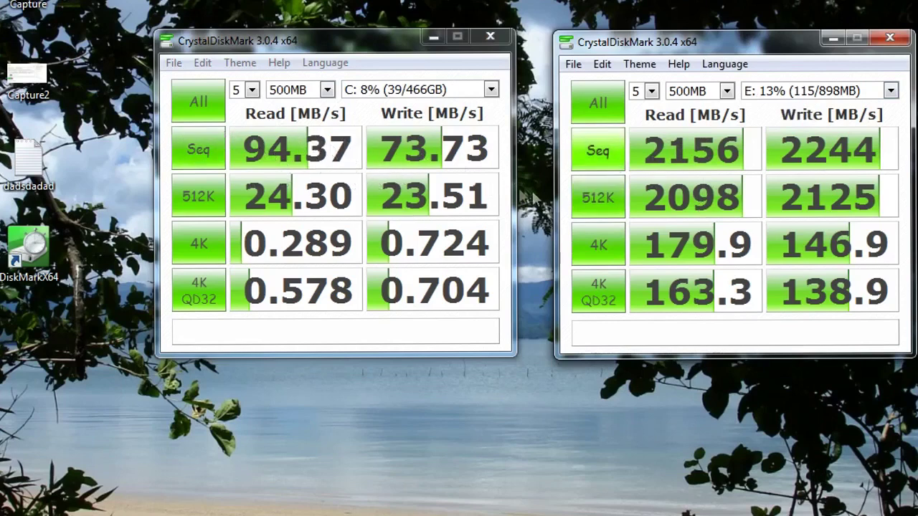
Minimize both CrystalDiskMark windows and bring up the Computer window to view the RAM (E:) drive.
left_click(432, 37)
left_click(832, 40)
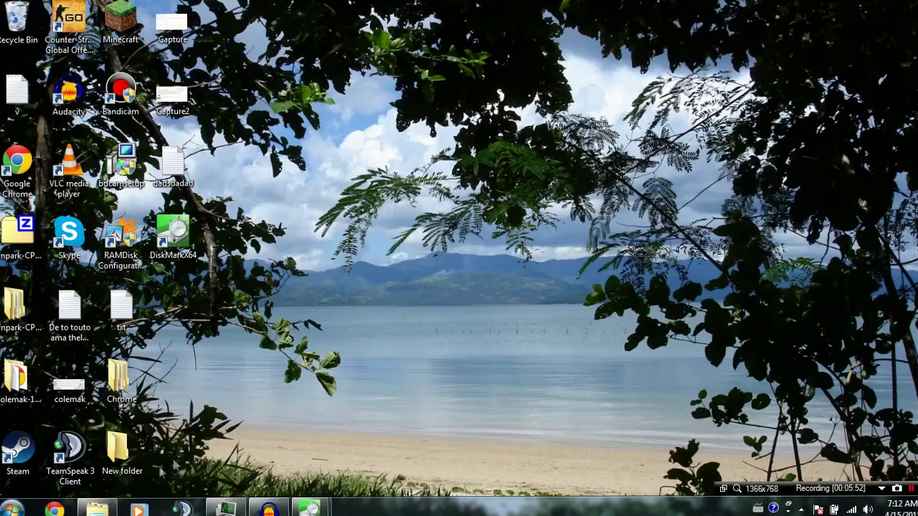
left_click(98, 508)
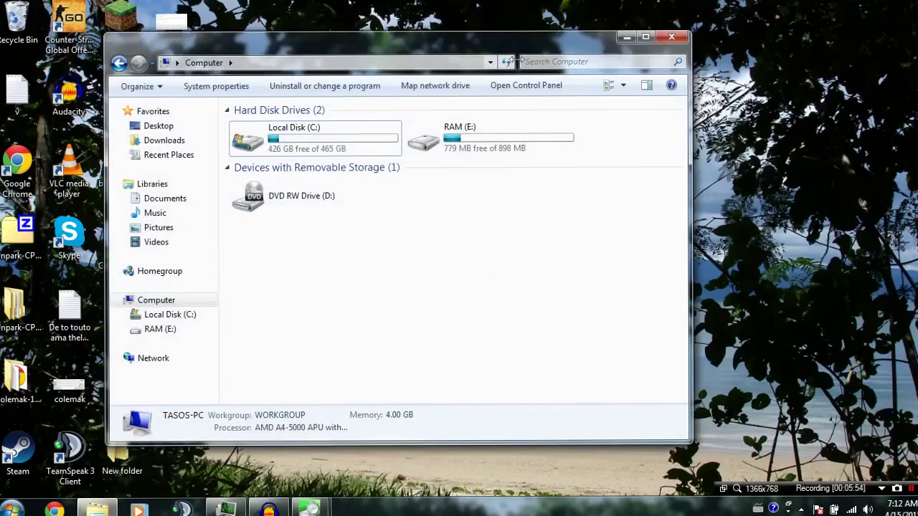
left_click_drag(507, 61, 590, 66)
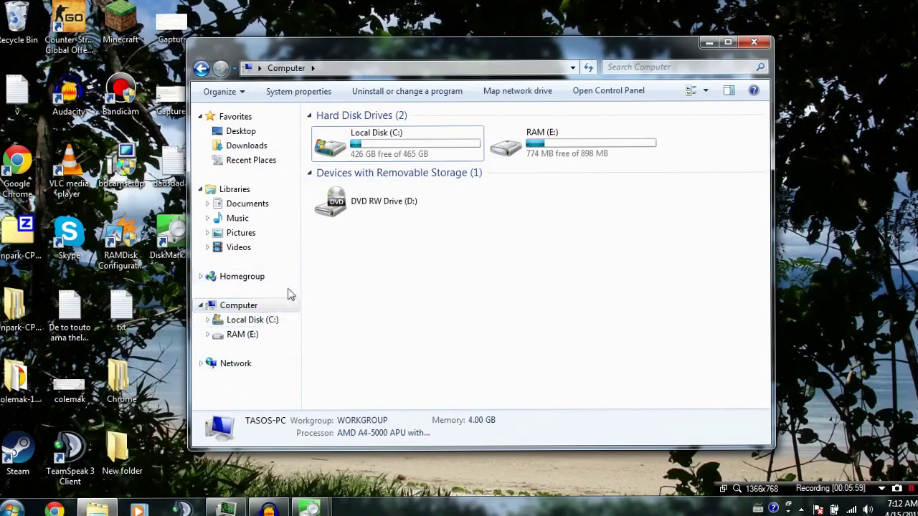
Open the computer's system properties and arrange the System and Computer windows so both are accessible.
right_click(269, 307)
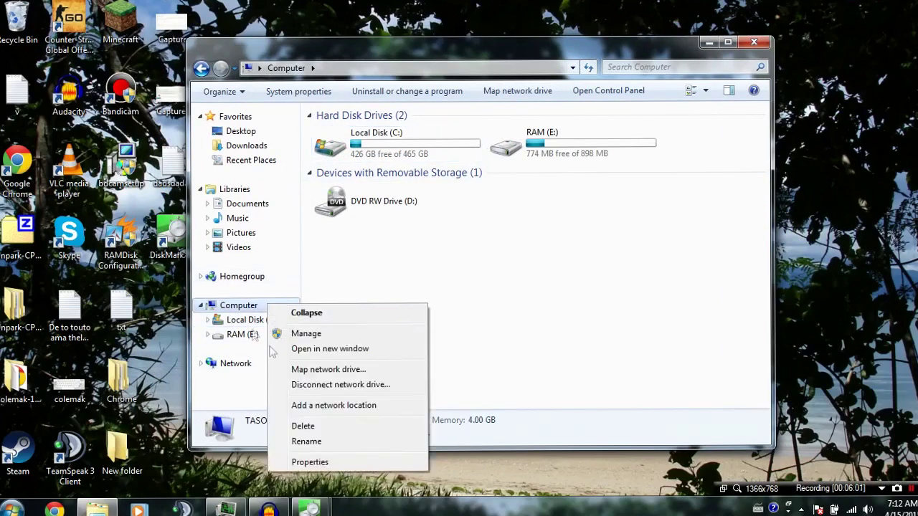
left_click(308, 463)
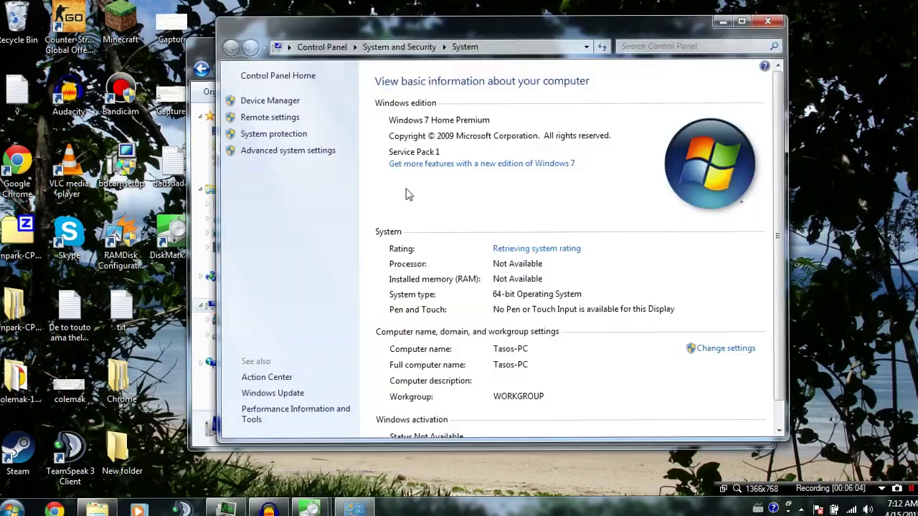
left_click_drag(370, 54, 153, 27)
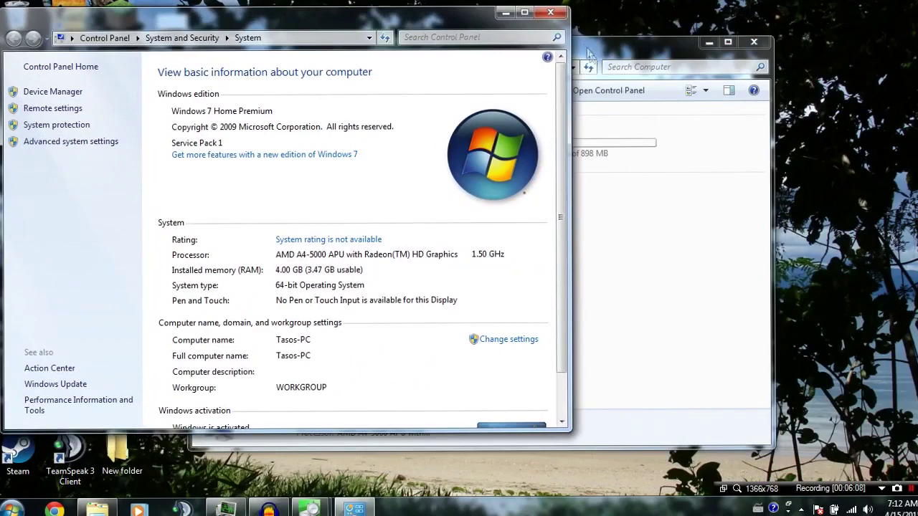
left_click_drag(641, 37, 799, 96)
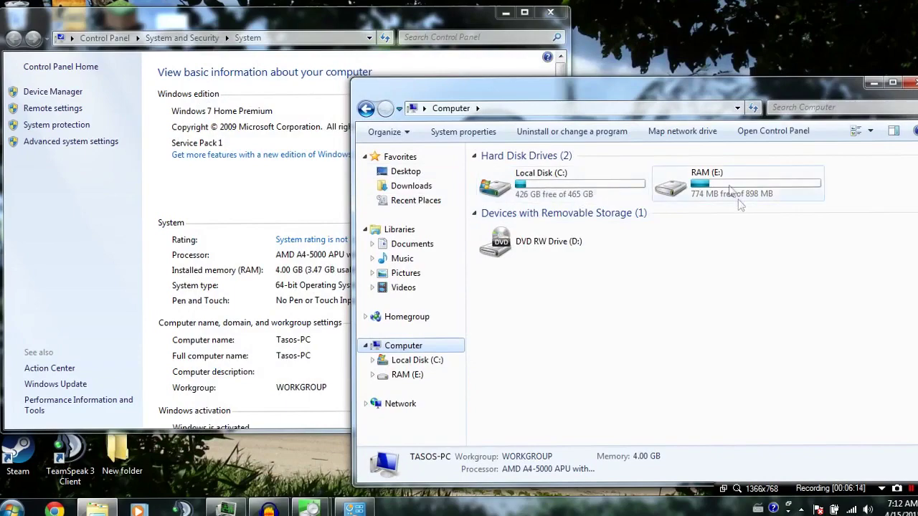
Open the environment variables from the advanced system settings and look at the TEMP and TMP user variables.
left_click(72, 144)
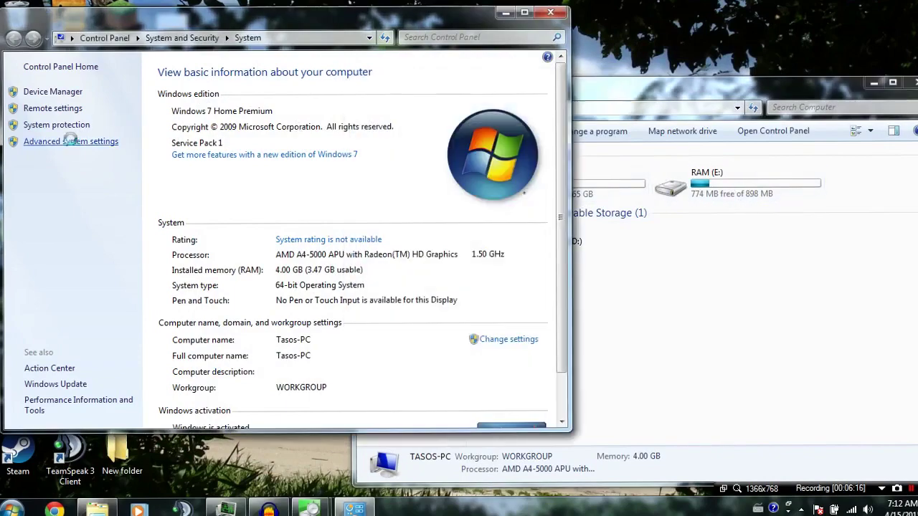
left_click_drag(202, 45, 173, 40)
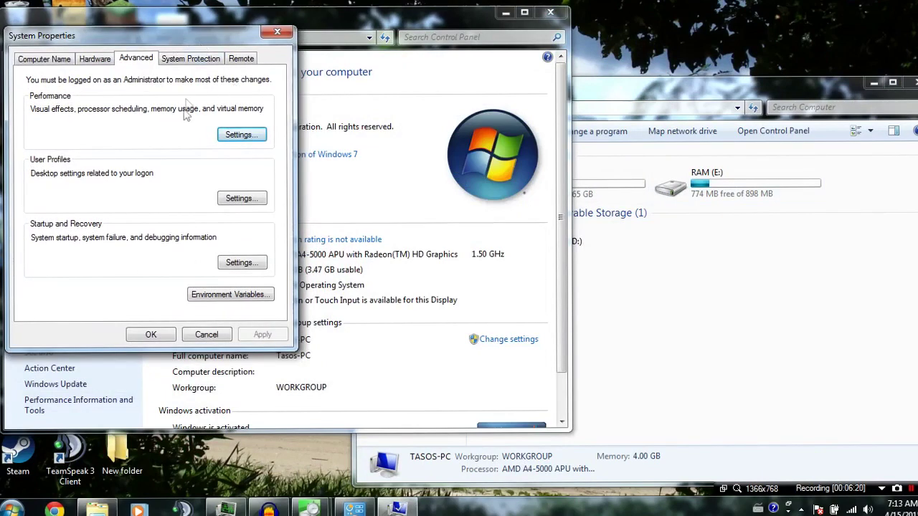
left_click(226, 299)
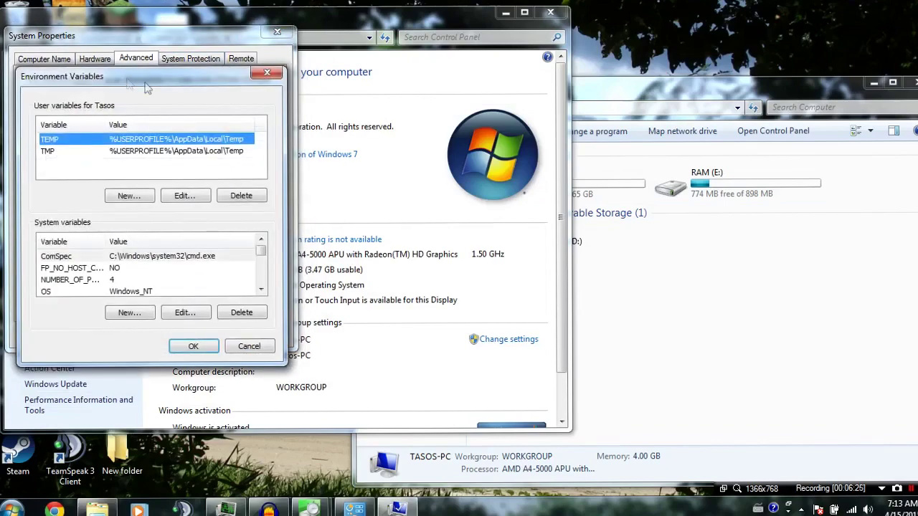
left_click_drag(145, 87, 406, 46)
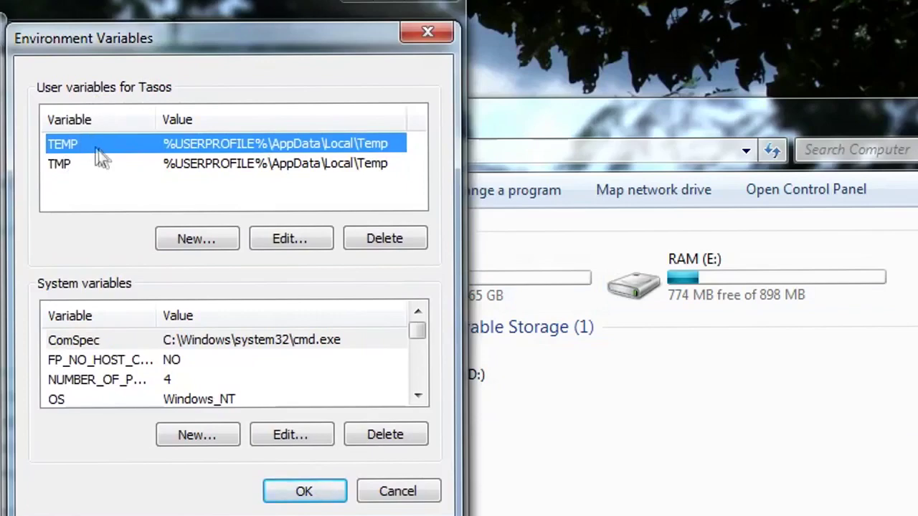
left_click(119, 167)
left_click(126, 151)
left_click(129, 162)
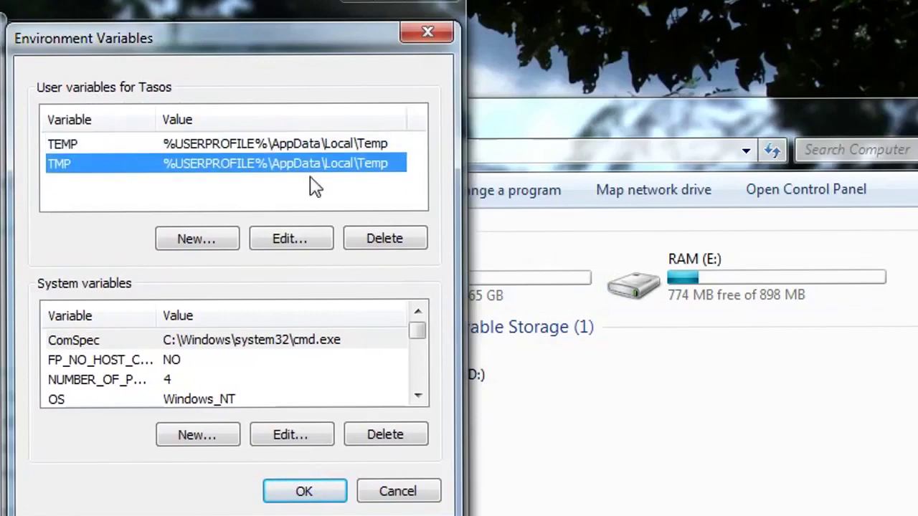
Open the RAM (E:) drive in Explorer and create a new folder named Temp.
key("alt+Tab")
left_click_drag(98, 38, 0, 40)
double_click(695, 276)
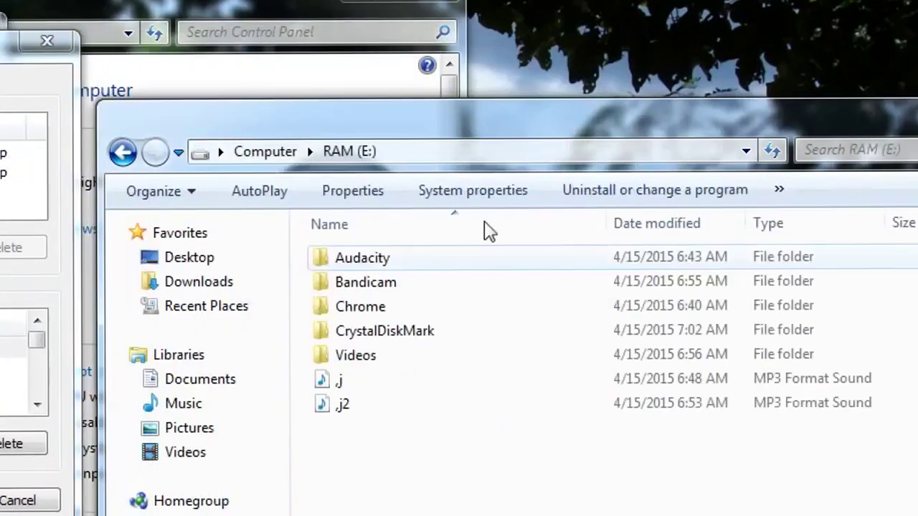
left_click(585, 191)
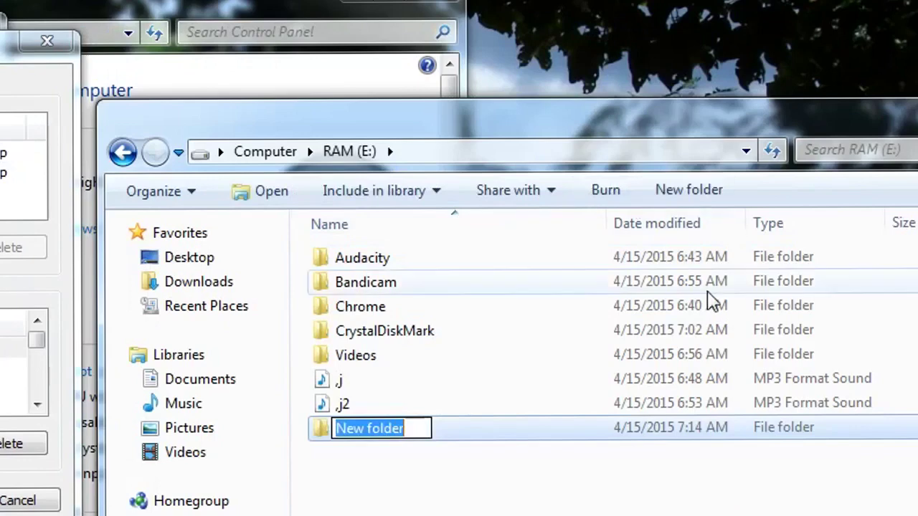
type("Temp")
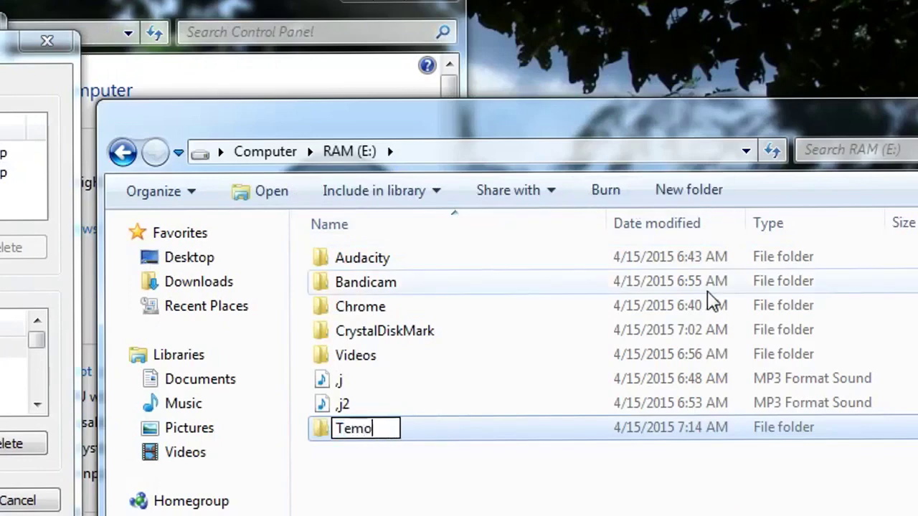
key("Return")
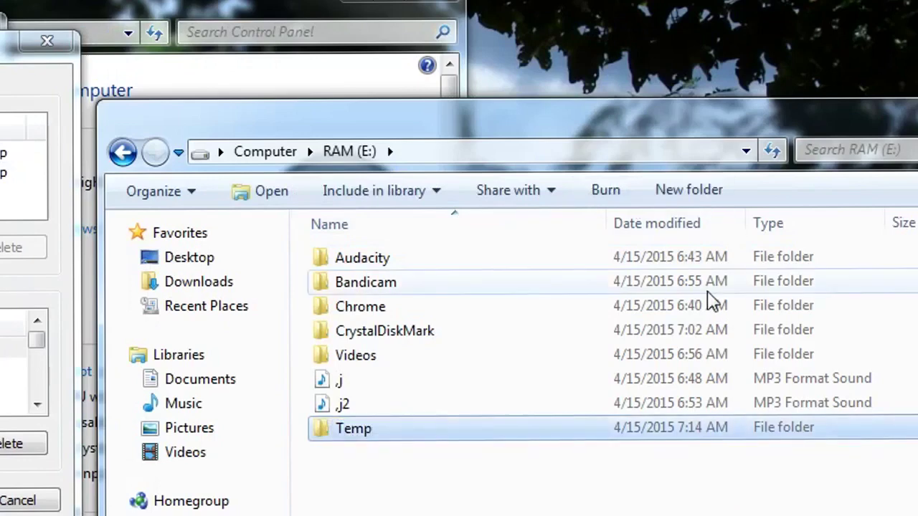
Create a second new folder on the RAM (E:) drive and name it TMP.
left_click(688, 192)
type("R")
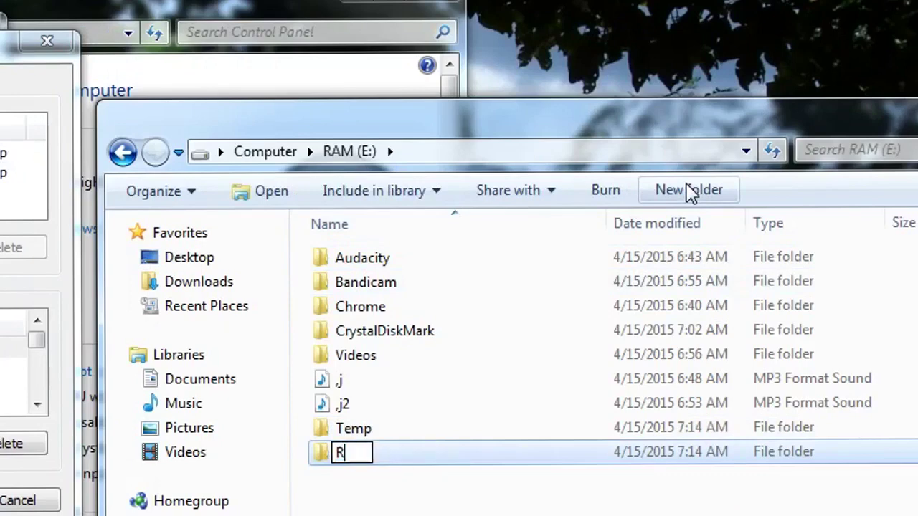
key("BackSpace")
type("TOM")
key("BackSpace")
key("BackSpace")
type("MP")
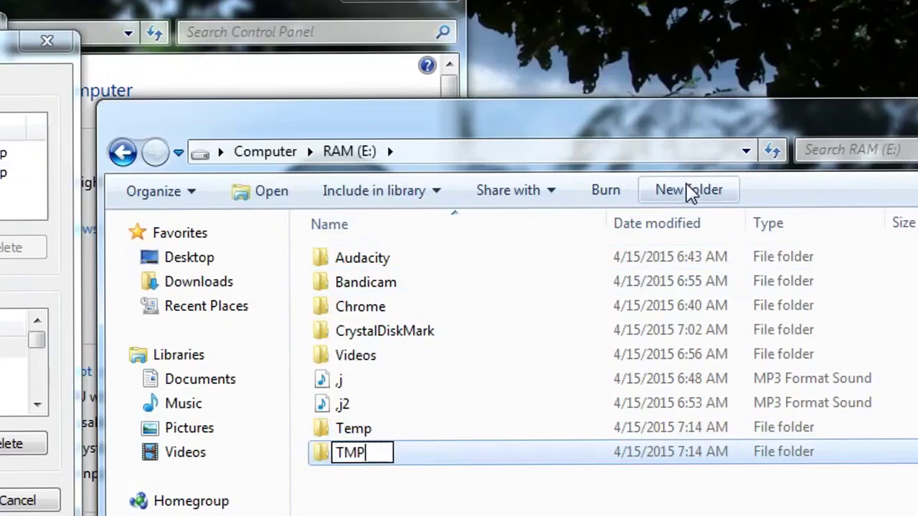
key("Return")
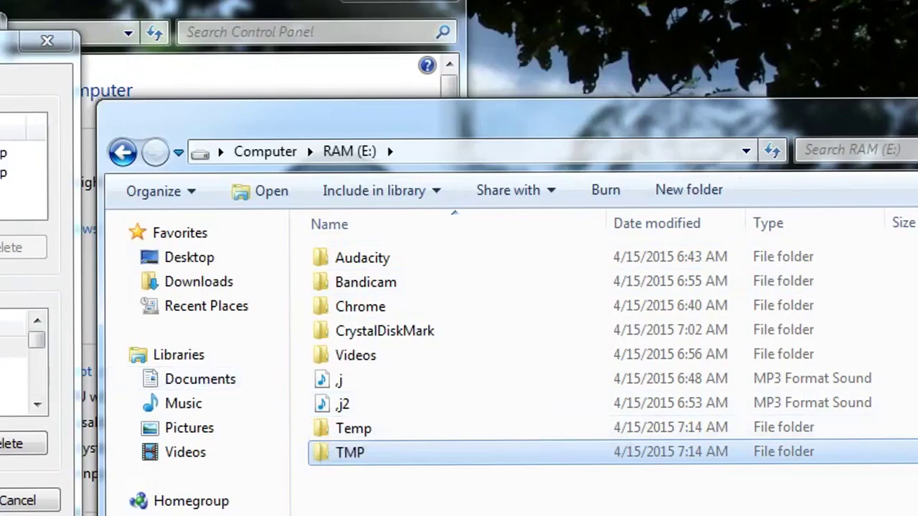
Rename the TMP folder on the RAM (E:) drive as Tmp.
key("F2")
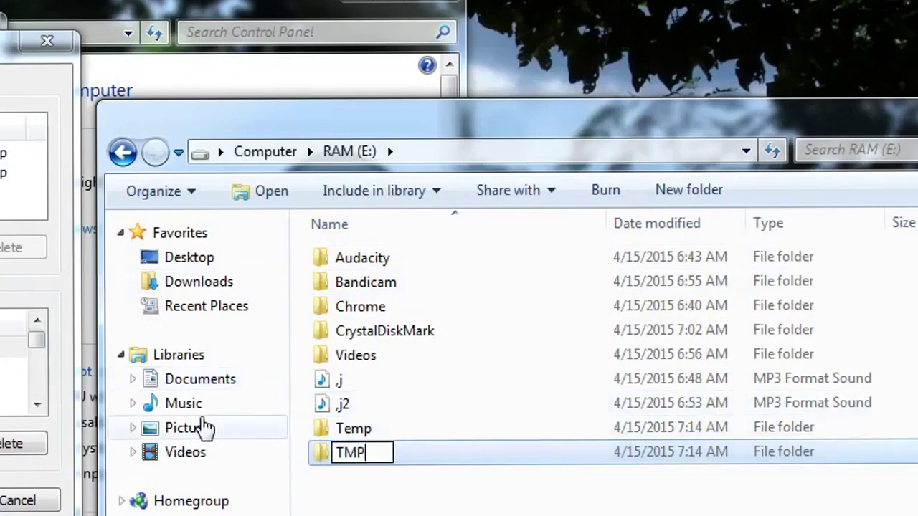
key("BackSpace")
key("BackSpace")
type("mp")
key("Return")
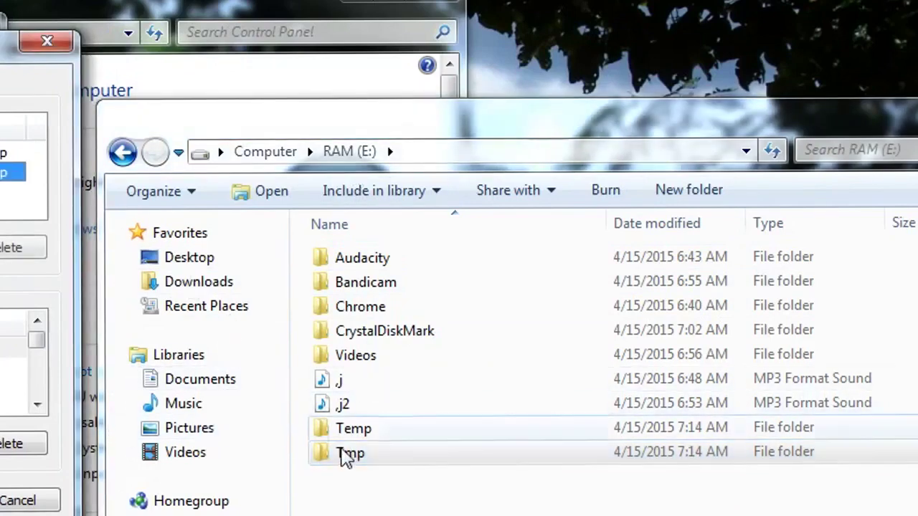
Copy the path of the Tmp folder and set the TMP user variable's value to E:\Tmp.
double_click(395, 457)
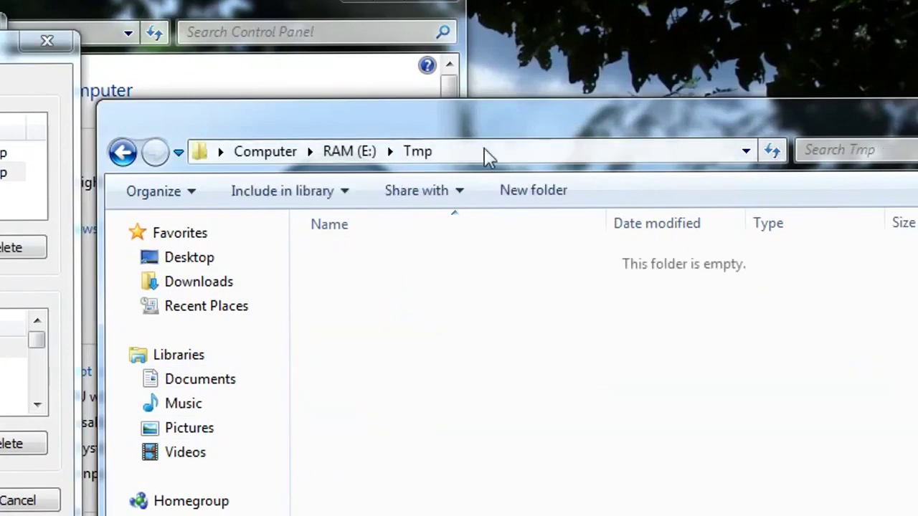
left_click(459, 145)
key("ctrl+c")
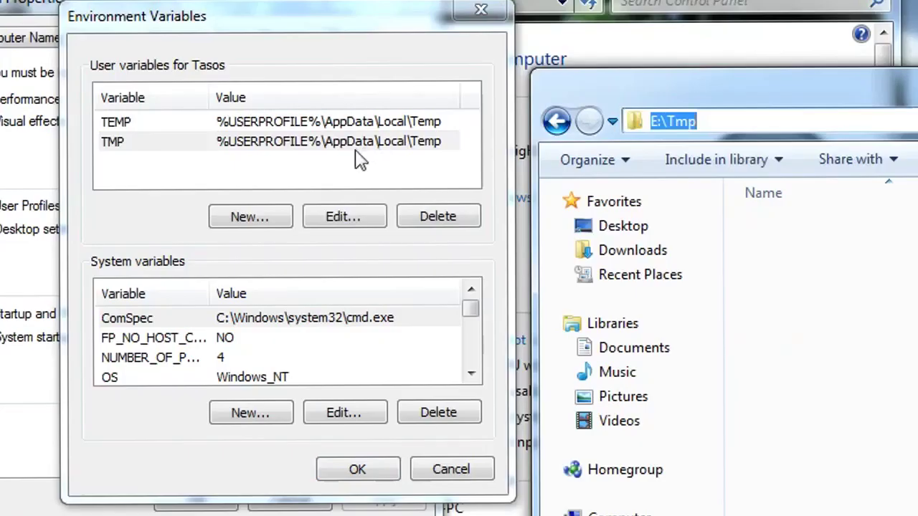
left_click(356, 143)
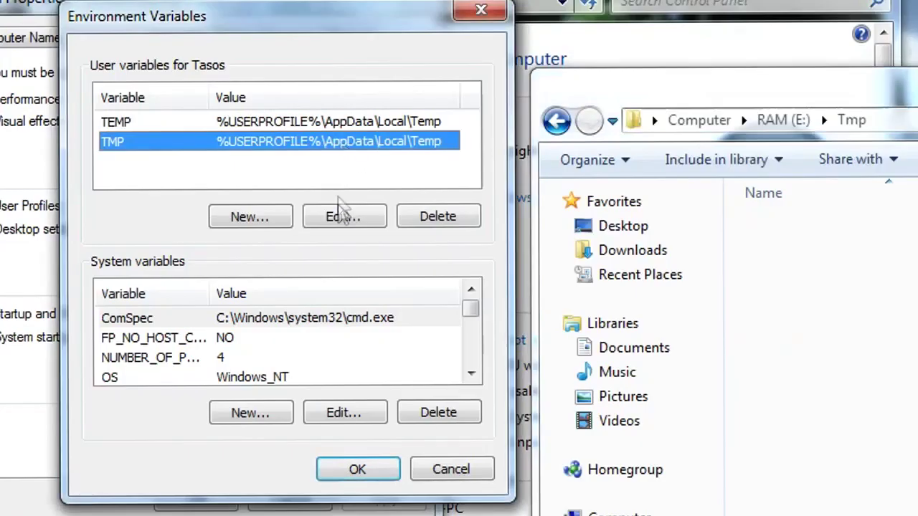
left_click(343, 216)
key("ctrl+v")
left_click(349, 206)
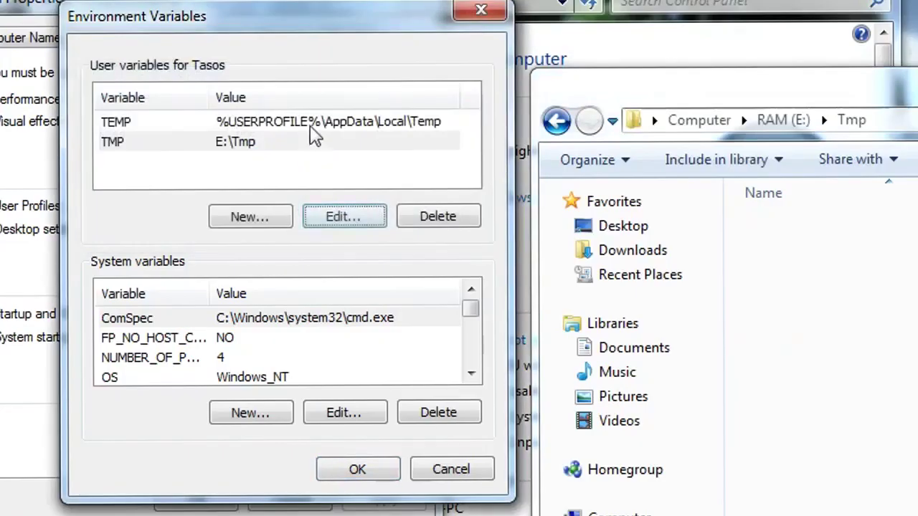
Copy the Temp folder's path, set the TEMP user variable to E:\Temp, and accept the environment variable changes.
left_click(309, 128)
left_click(774, 119)
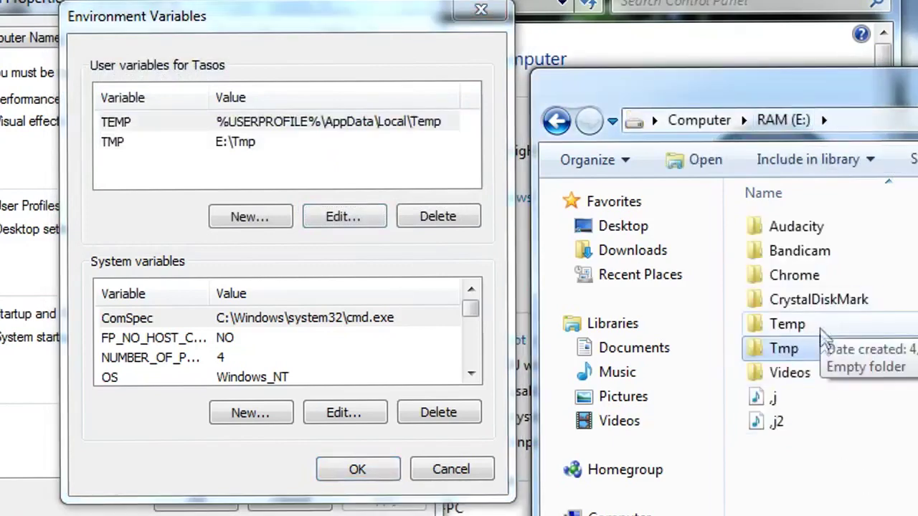
double_click(825, 332)
left_click(886, 118)
key("ctrl+c")
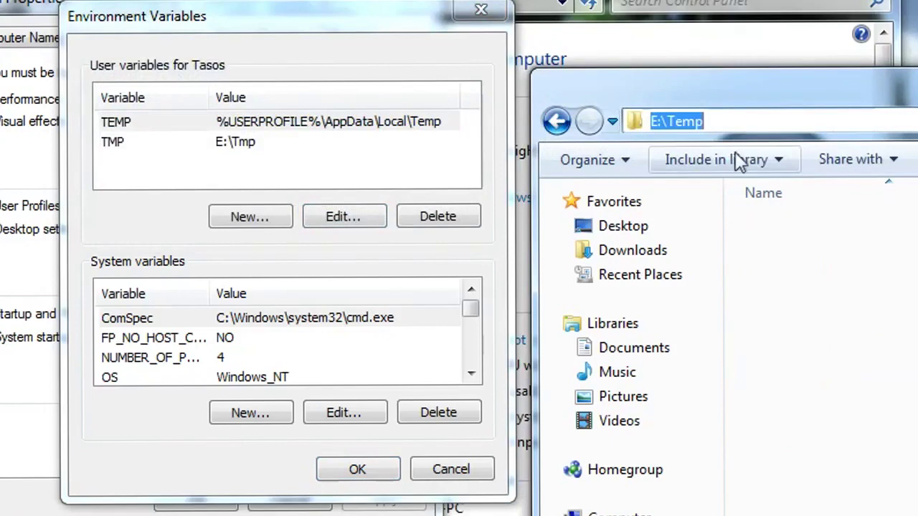
left_click(375, 123)
left_click(366, 215)
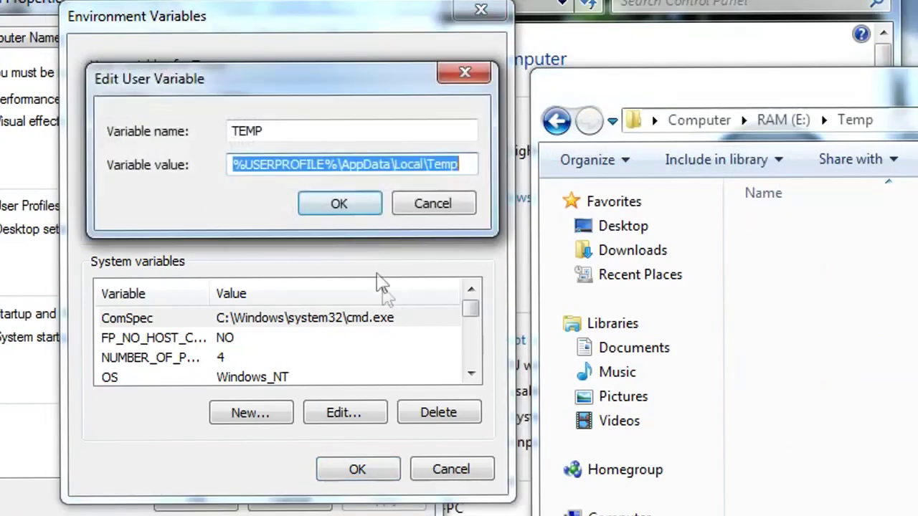
key("ctrl+v")
left_click(355, 213)
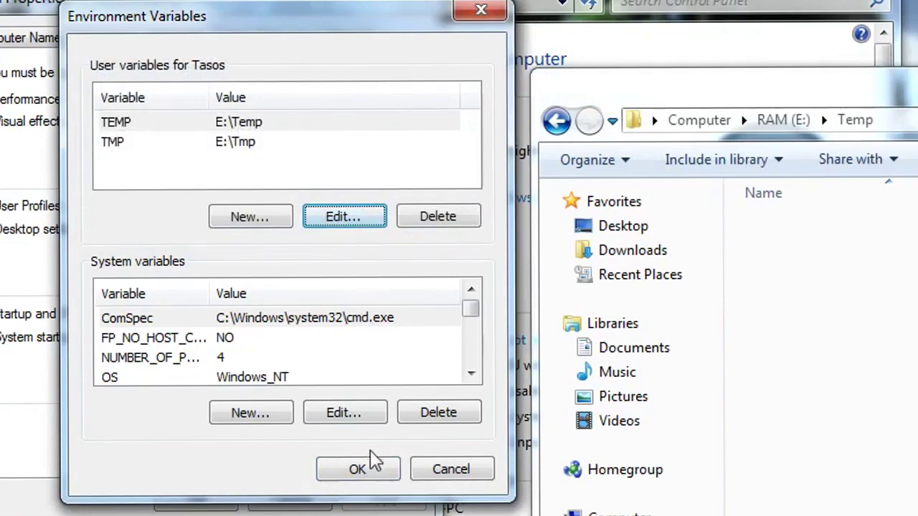
left_click(358, 470)
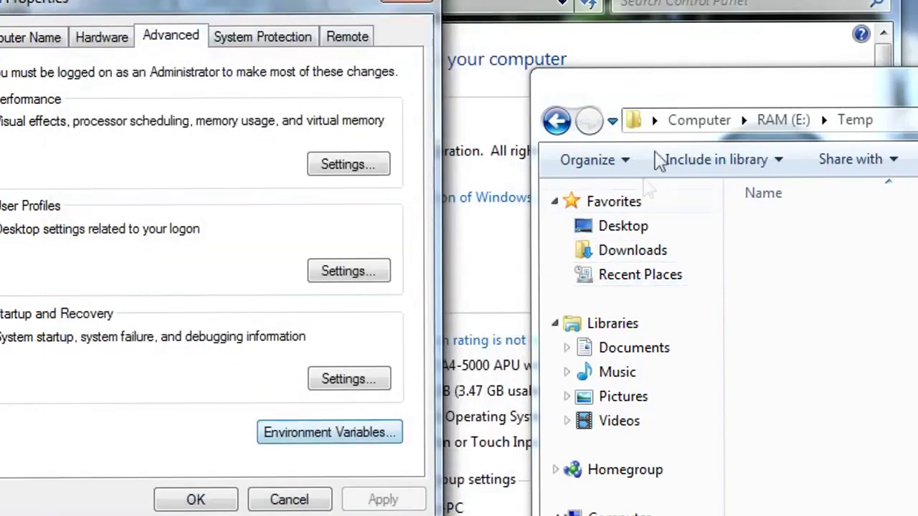
Return the Explorer window to the Computer drive overview and arrange it beside the System Properties dialog.
left_click_drag(645, 91, 591, 69)
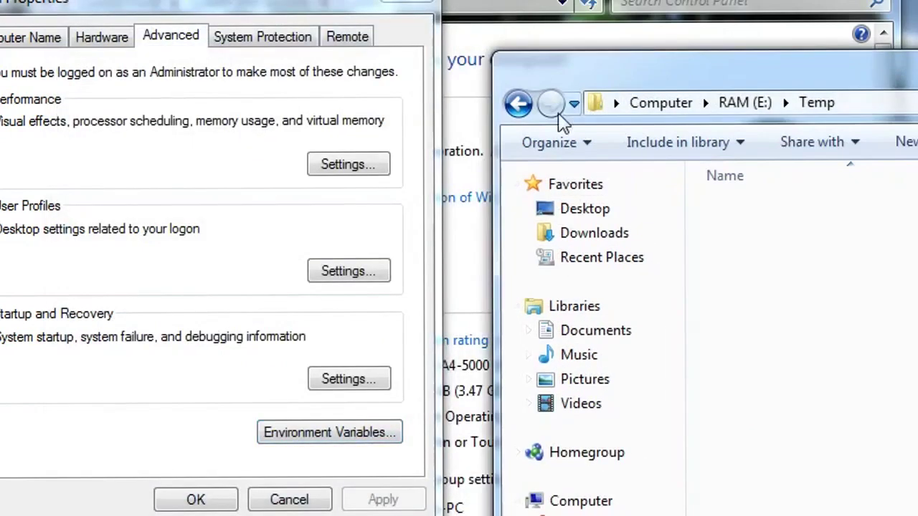
left_click(753, 107)
left_click(654, 108)
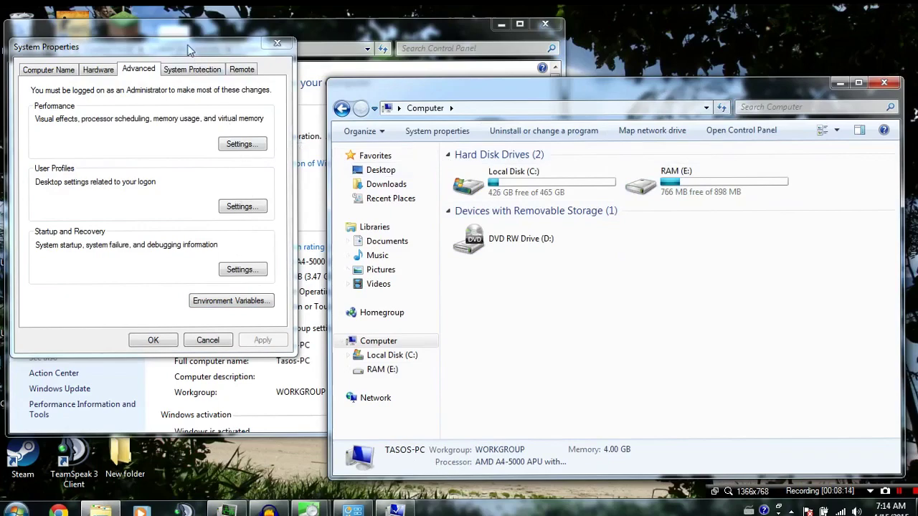
left_click_drag(187, 47, 184, 25)
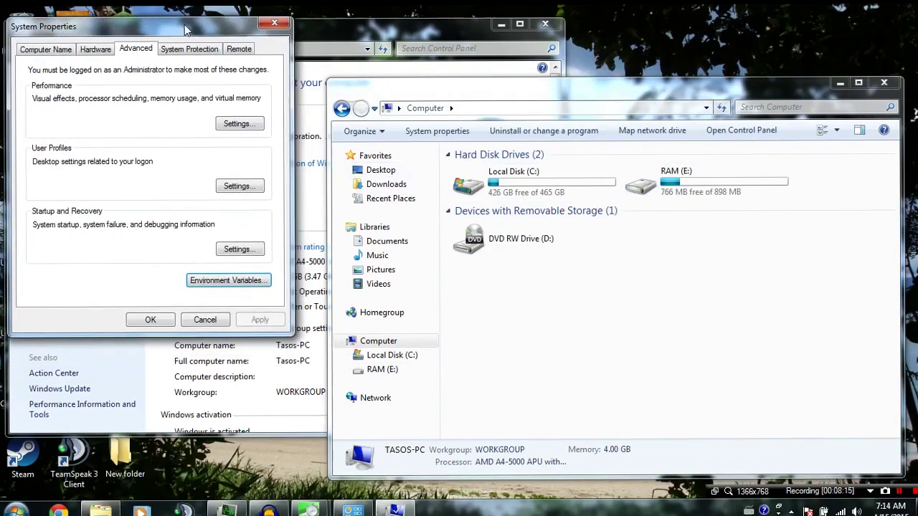
Open the virtual memory settings from the performance options and select the E: [RAM] drive, leaving automatic paging file management off.
left_click(235, 122)
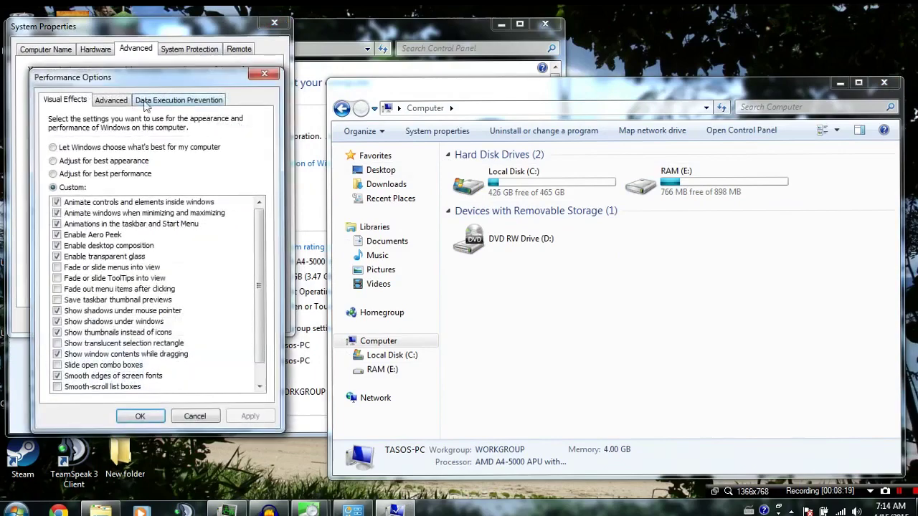
left_click(109, 103)
left_click(232, 252)
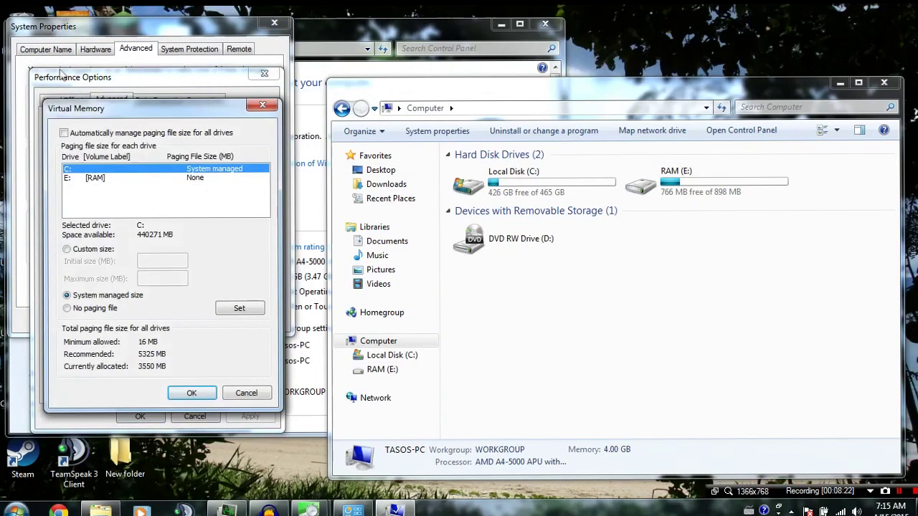
left_click(148, 136)
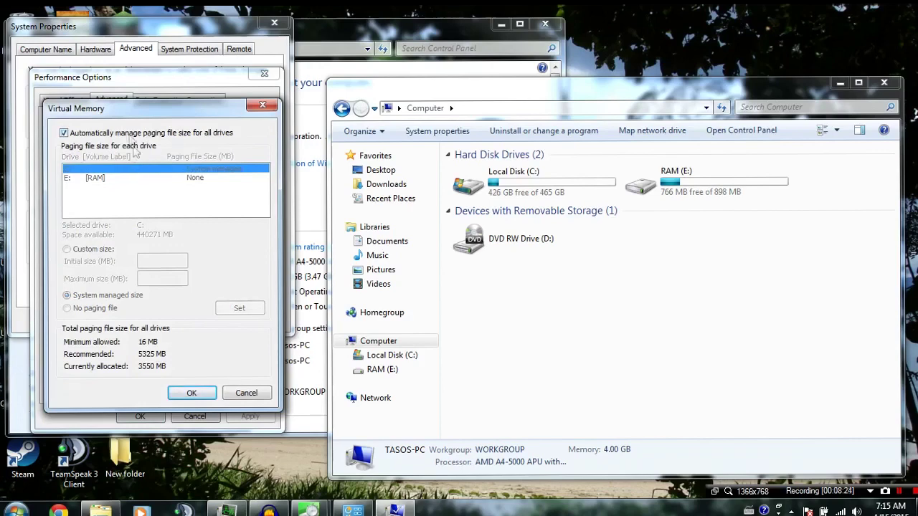
left_click(133, 135)
left_click(132, 179)
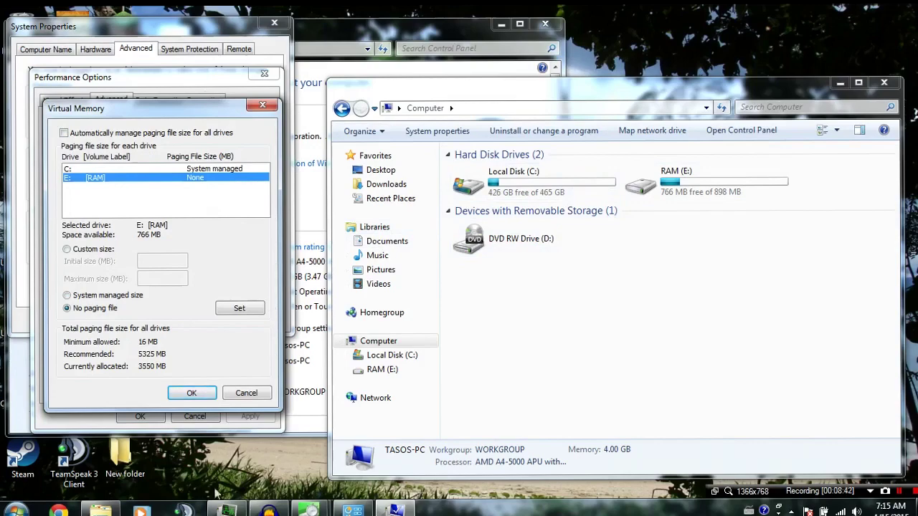
Check the memory usage in Task Manager and minimise its window.
key("ctrl+shift+Escape")
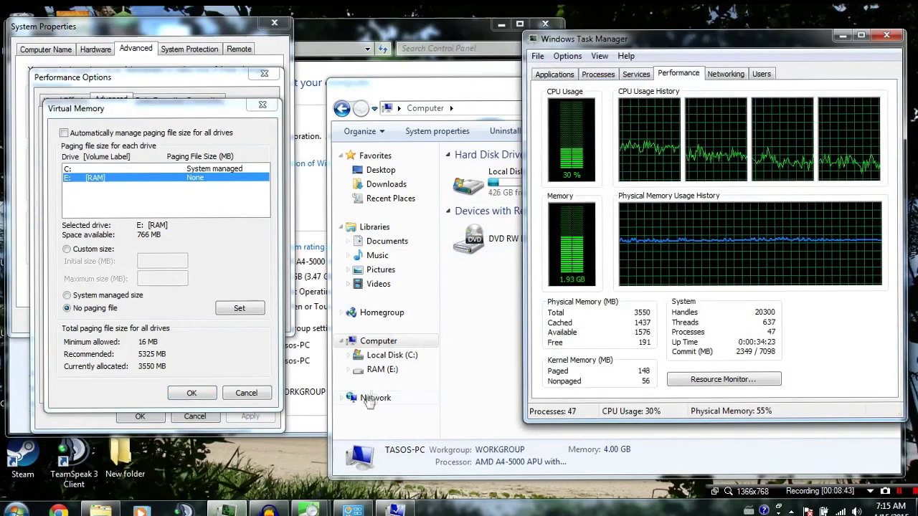
left_click(844, 37)
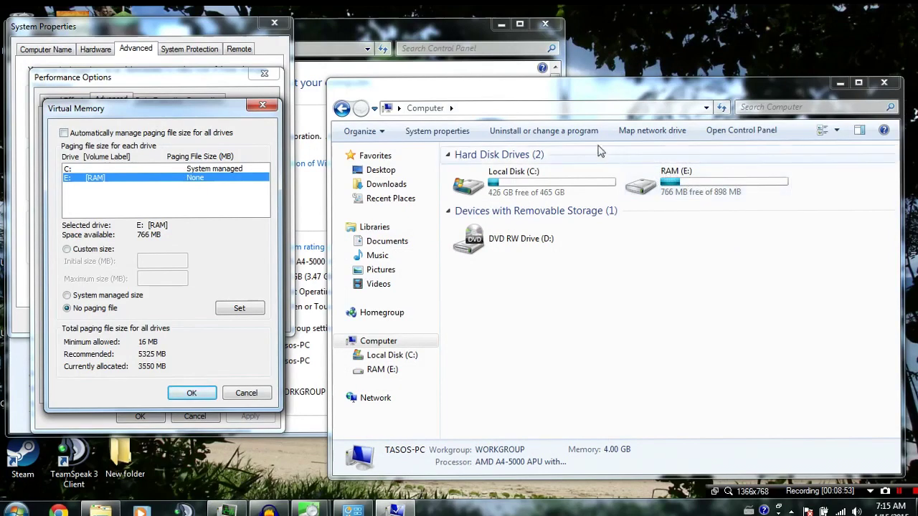
Try the custom paging file size option for drive C: and for the E: [RAM] drive, leaving the sizes blank.
left_click_drag(109, 110, 81, 50)
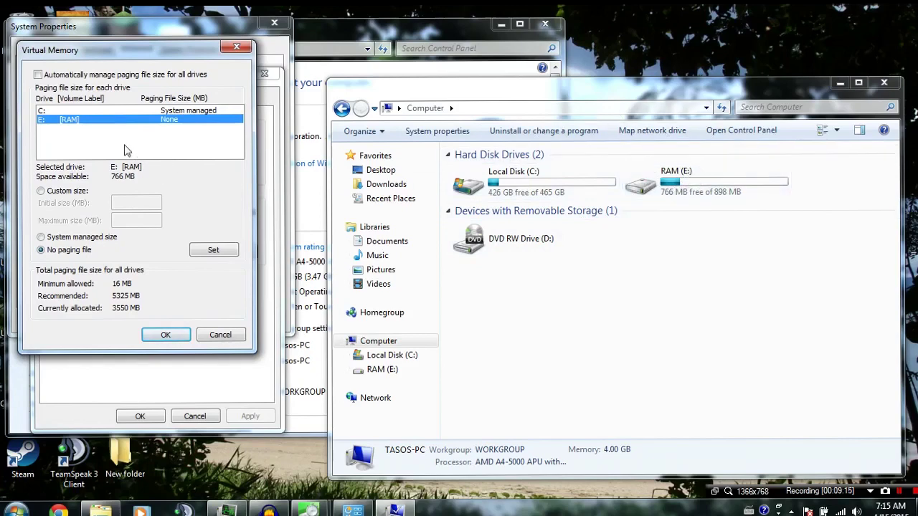
left_click(180, 111)
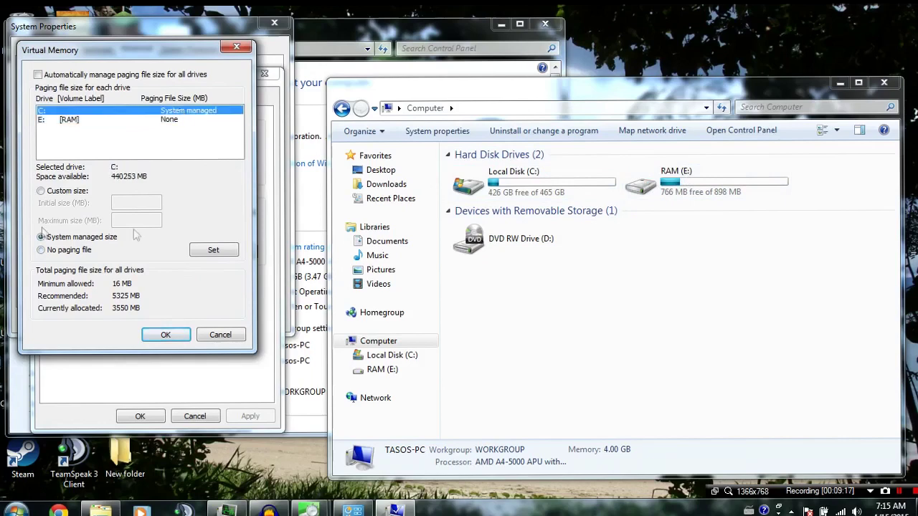
left_click(81, 191)
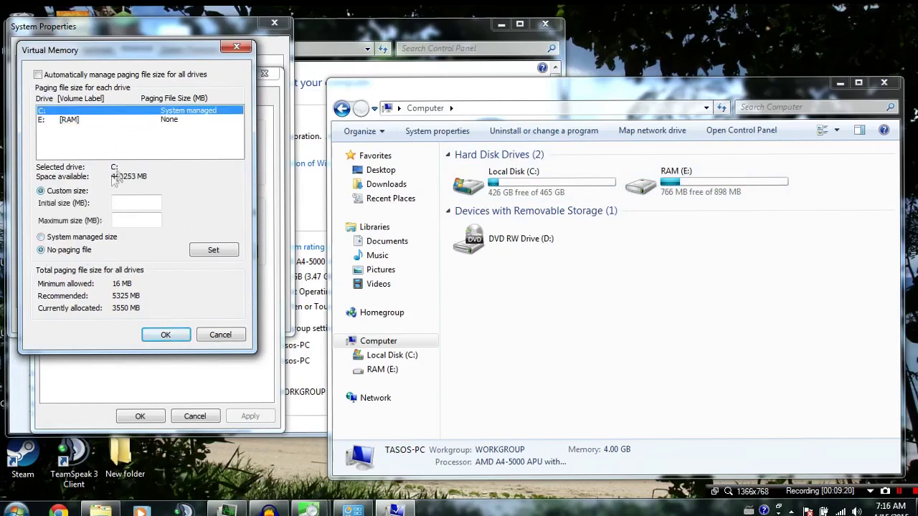
left_click(83, 120)
left_click(95, 112)
left_click(93, 119)
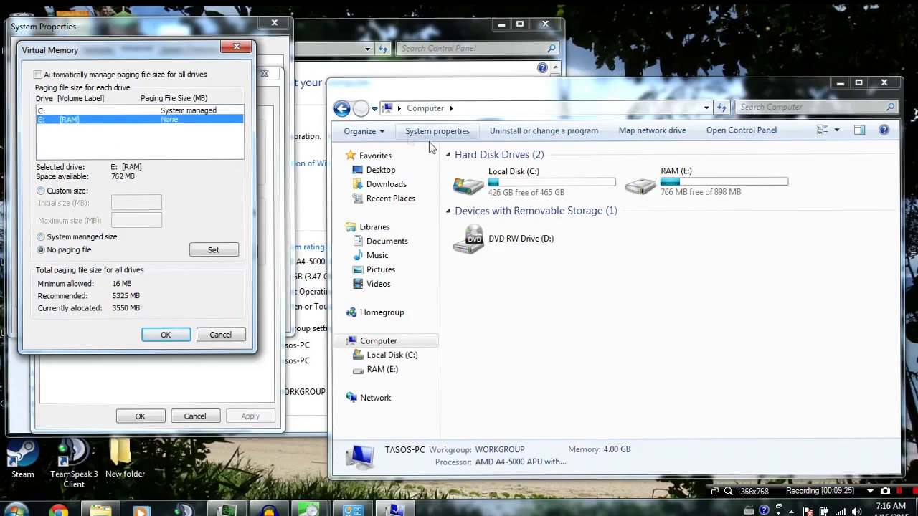
left_click(84, 191)
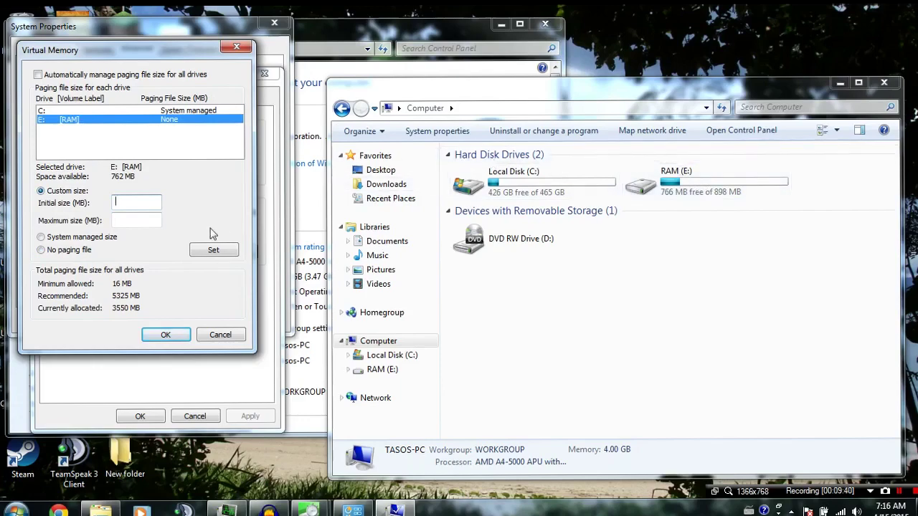
Discard the virtual memory changes, close all system settings windows, and move the Computer window to the middle of the desktop.
left_click(236, 48)
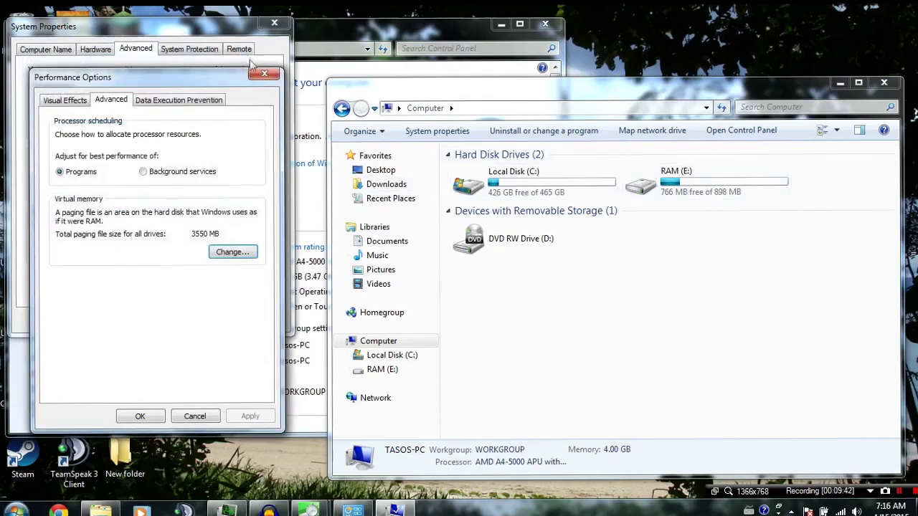
left_click(264, 72)
left_click(274, 23)
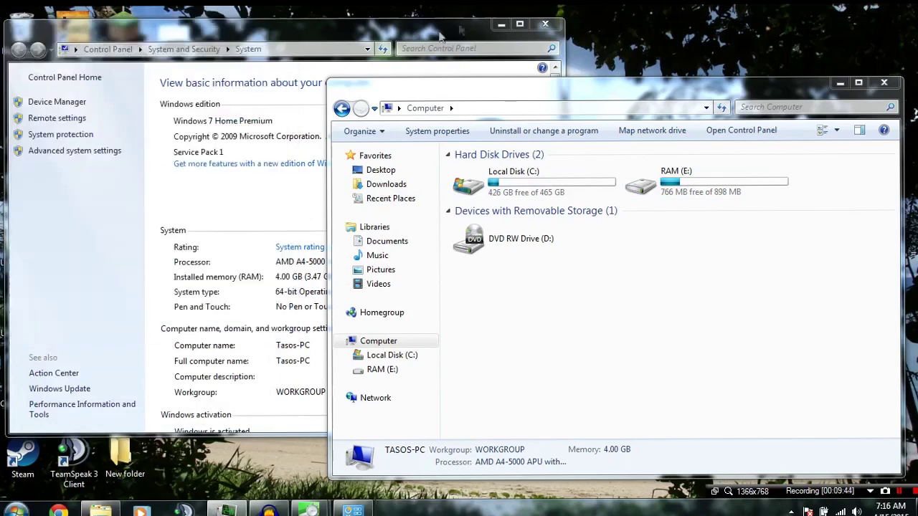
left_click(445, 37)
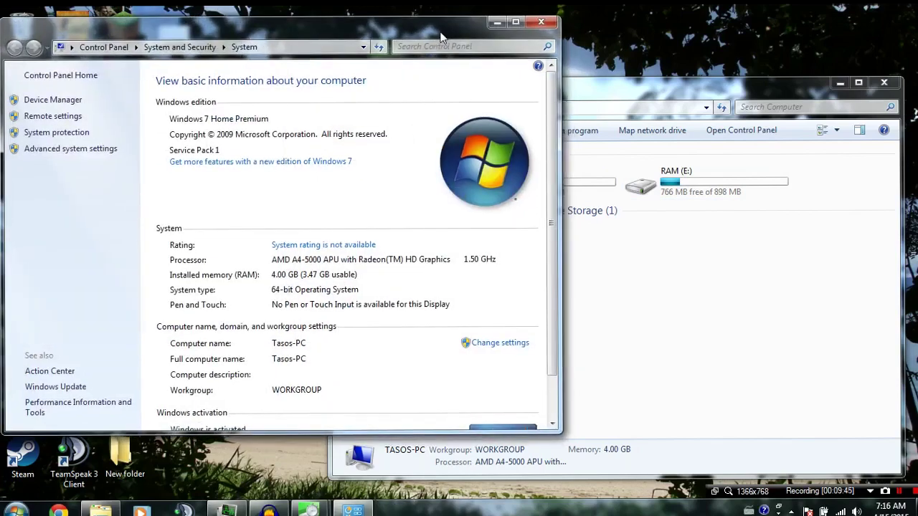
left_click(545, 24)
left_click_drag(574, 86, 508, 57)
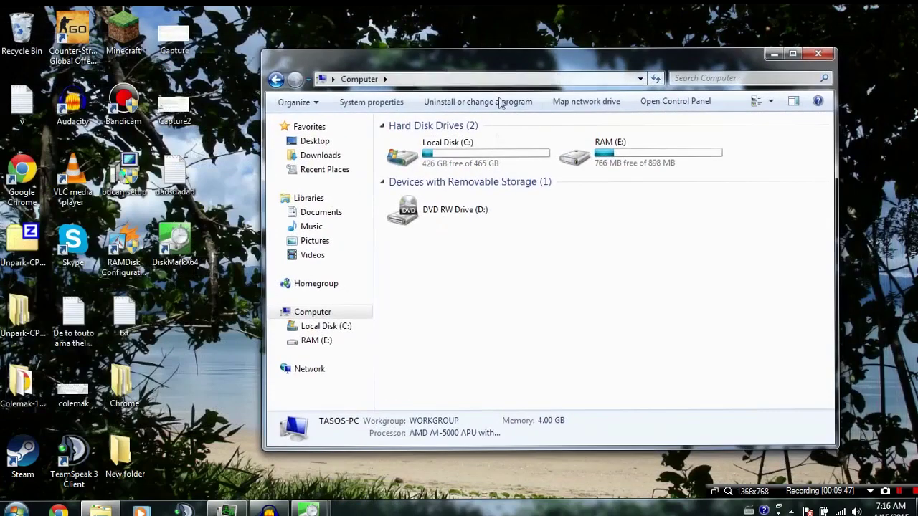
Look inside the Temp and Tmp folders on the RAM (E:) drive and return to the drive's root.
double_click(590, 158)
double_click(437, 198)
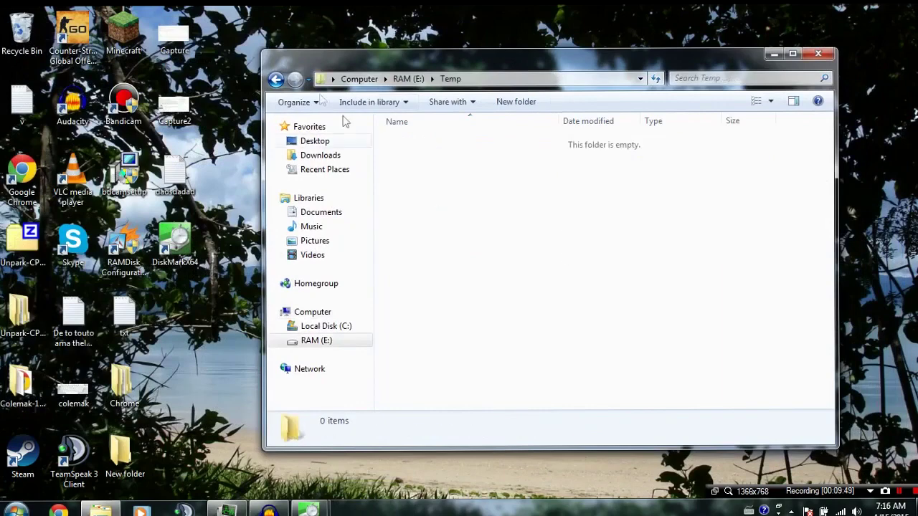
left_click(276, 80)
double_click(408, 209)
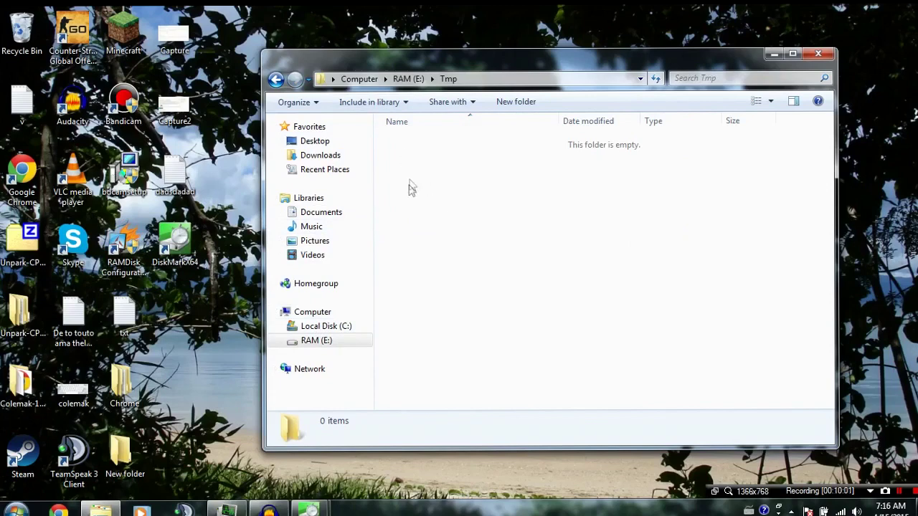
left_click(277, 80)
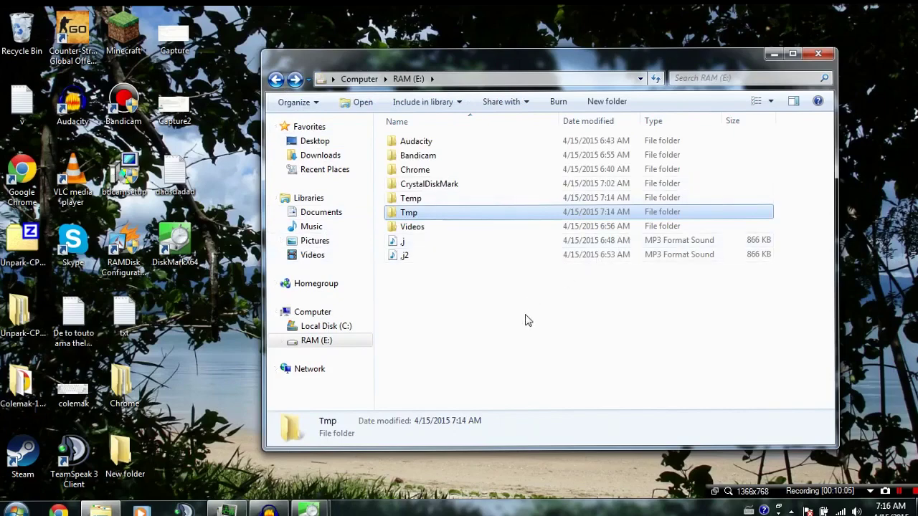
View the contents of the Chrome folder on the RAM drive, return to the root, and minimise the Explorer window.
double_click(416, 175)
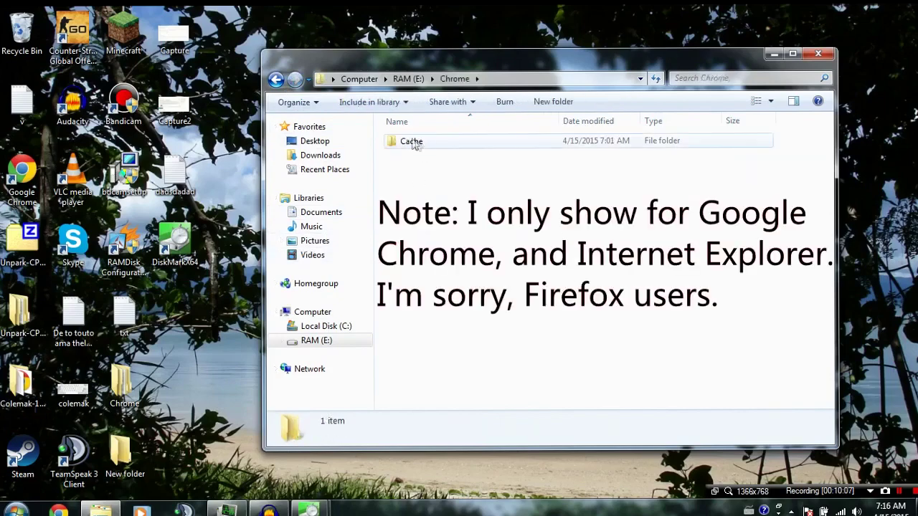
left_click(277, 80)
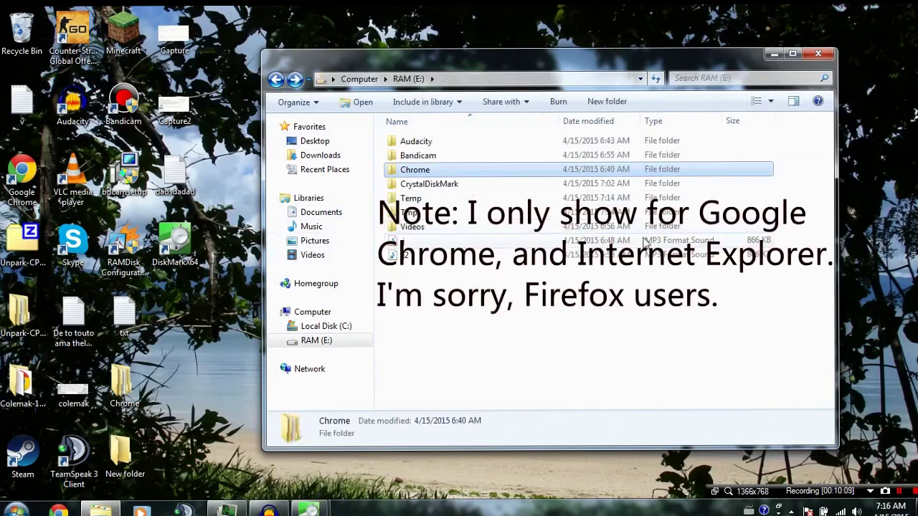
left_click(774, 55)
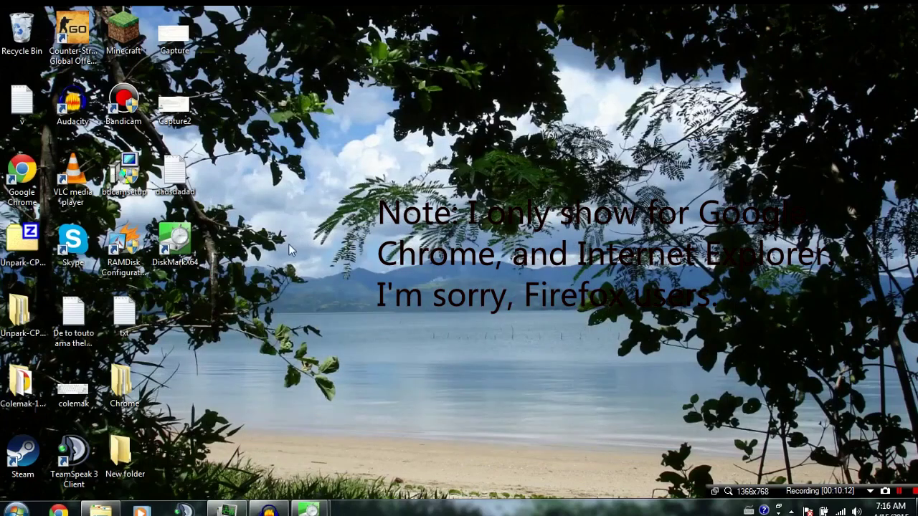
Open the Google Chrome taskbar shortcut's properties and examine the --disk-cache-dir switch and drive letter in its target.
right_click(72, 509)
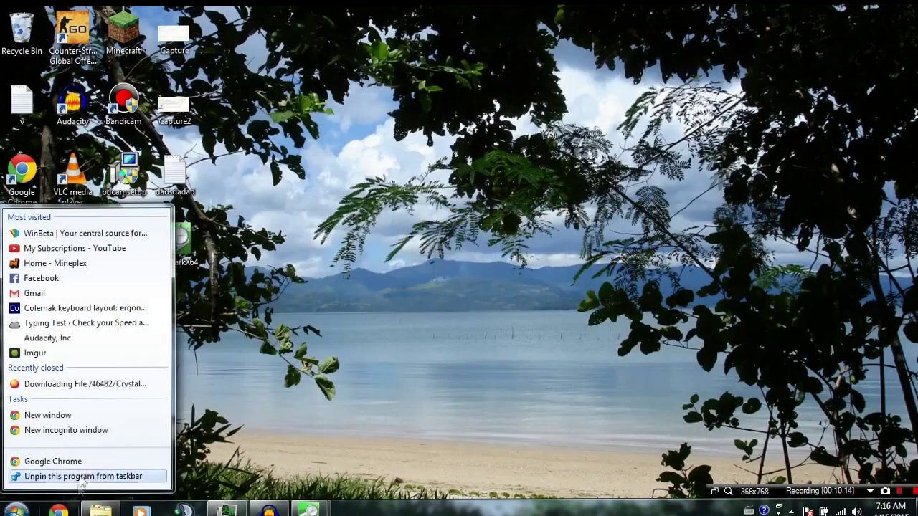
right_click(73, 462)
left_click(113, 450)
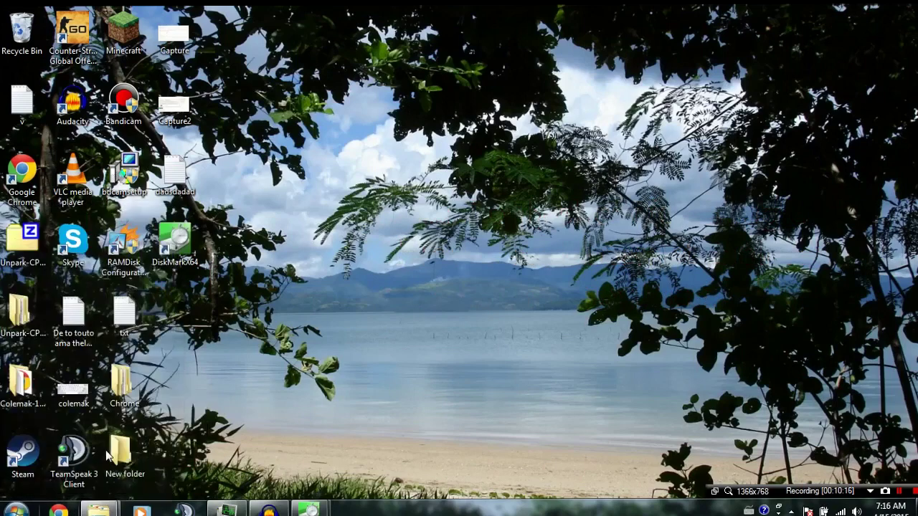
left_click(233, 270)
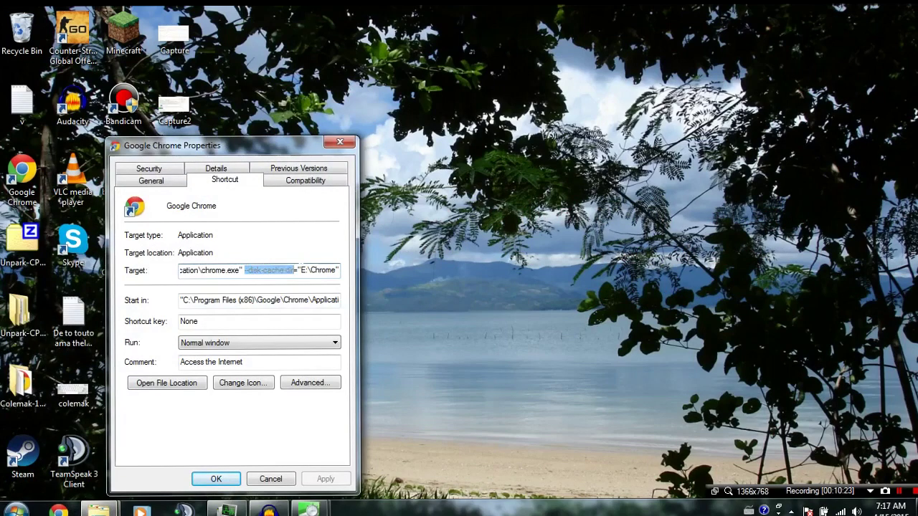
left_click(302, 271)
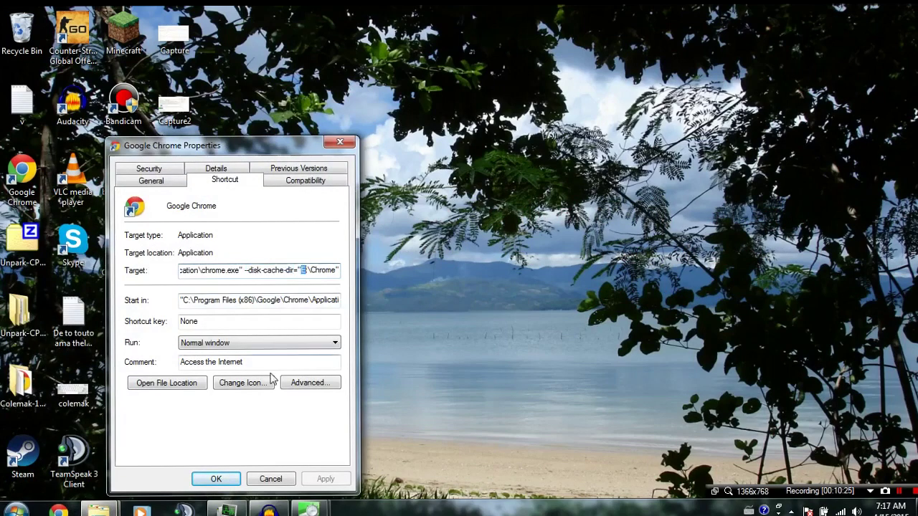
Bring the RAM (E:) Explorer window forward and check the drive letter in its address path.
mouse_move(108, 510)
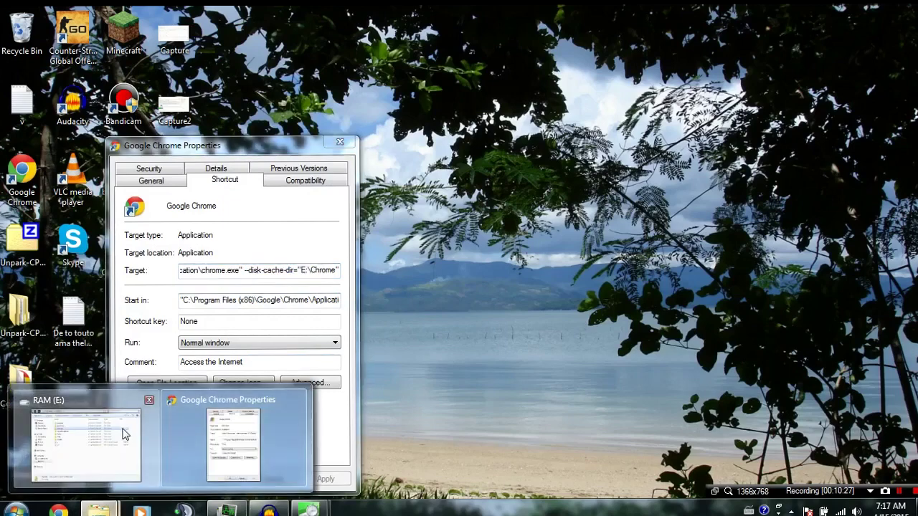
left_click(85, 442)
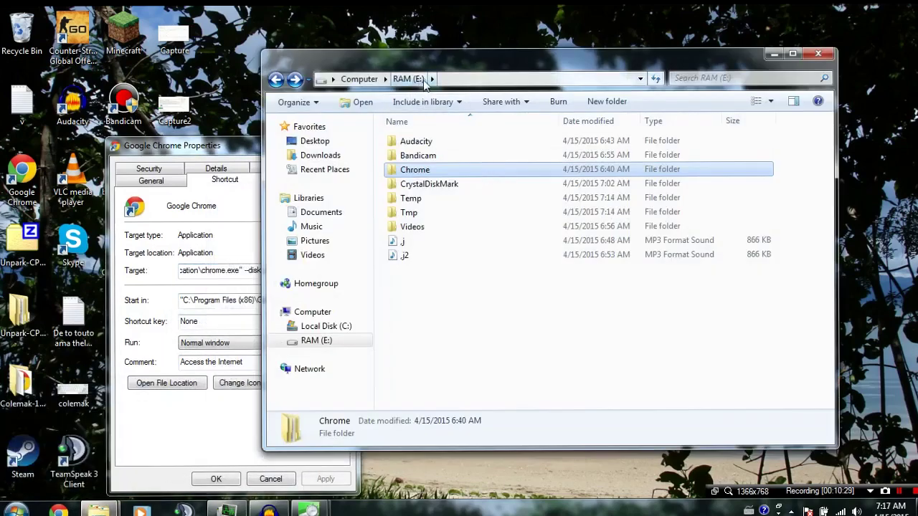
left_click(467, 79)
left_click(415, 300)
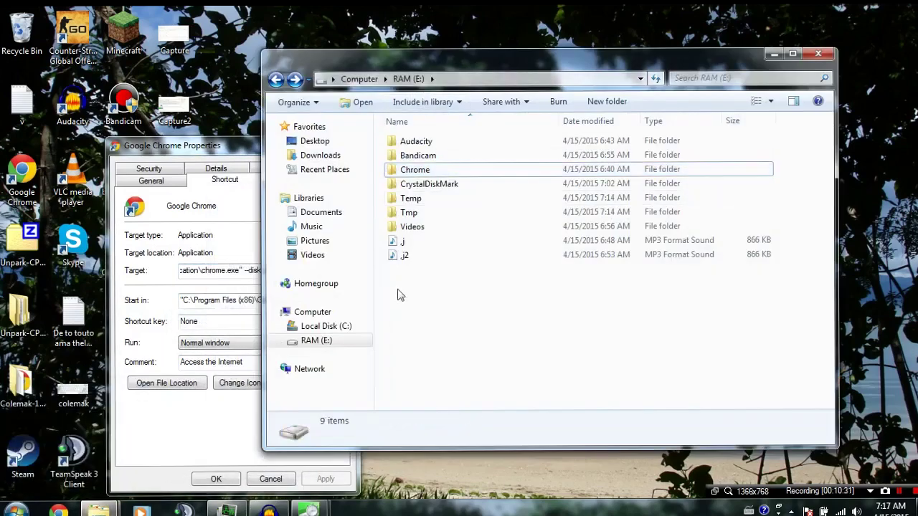
Compare the \Chrome part of the shortcut's target with the Chrome folder on the RAM drive, and close the shortcut properties unchanged.
left_click(251, 172)
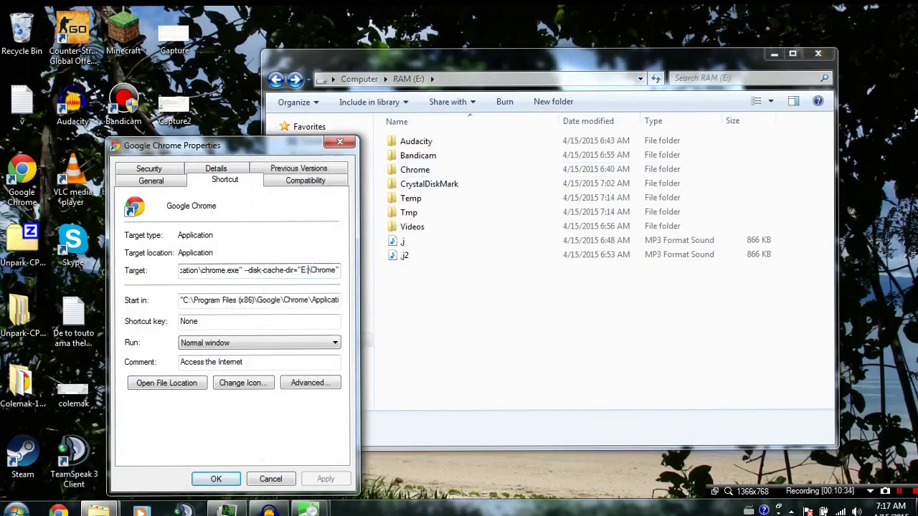
left_click_drag(307, 270, 349, 269)
left_click(406, 294)
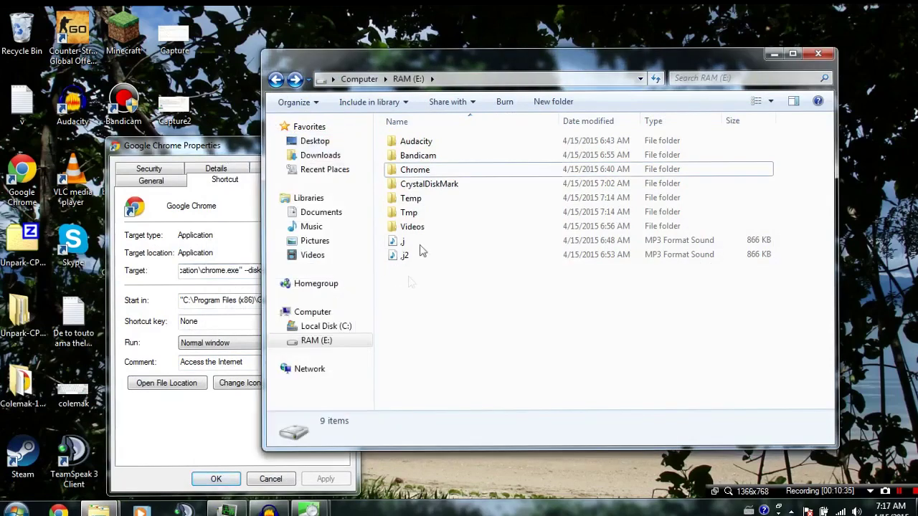
left_click(434, 171)
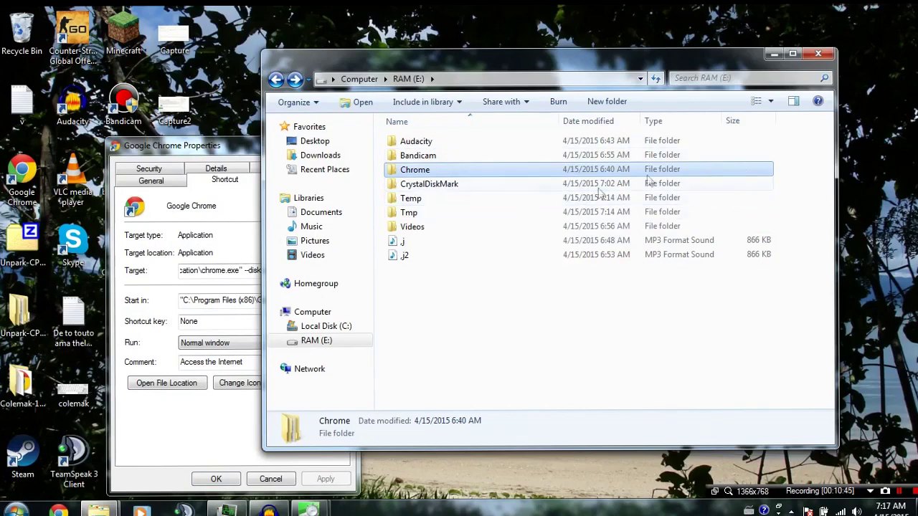
left_click_drag(209, 150, 144, 122)
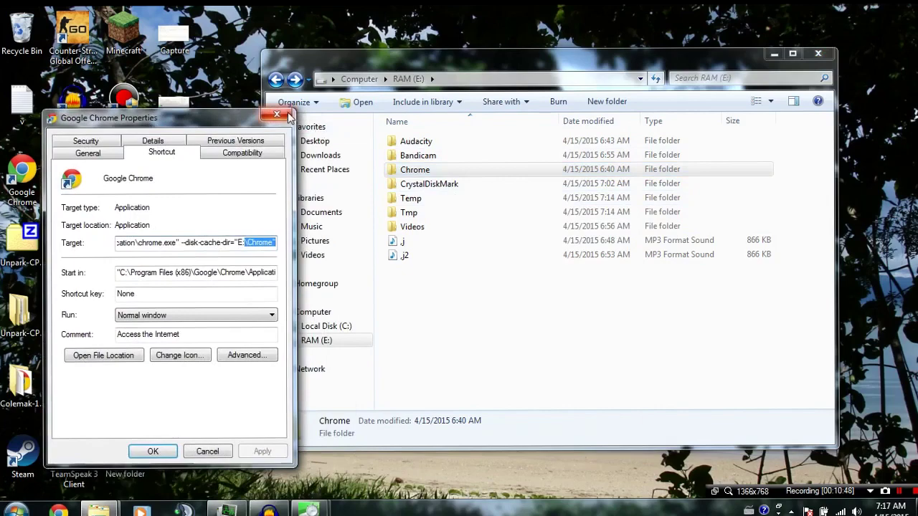
key("Escape")
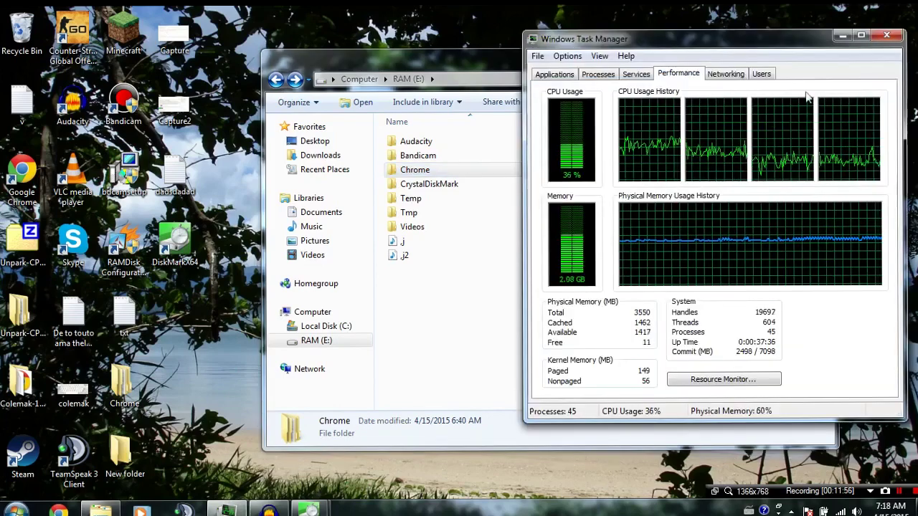
Minimise Task Manager and switch to the Audacity recording window.
left_click(842, 35)
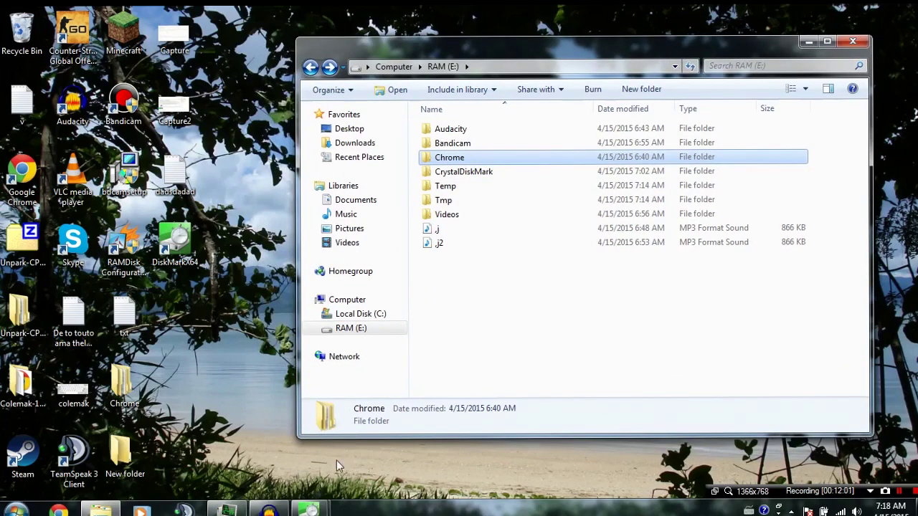
left_click(271, 511)
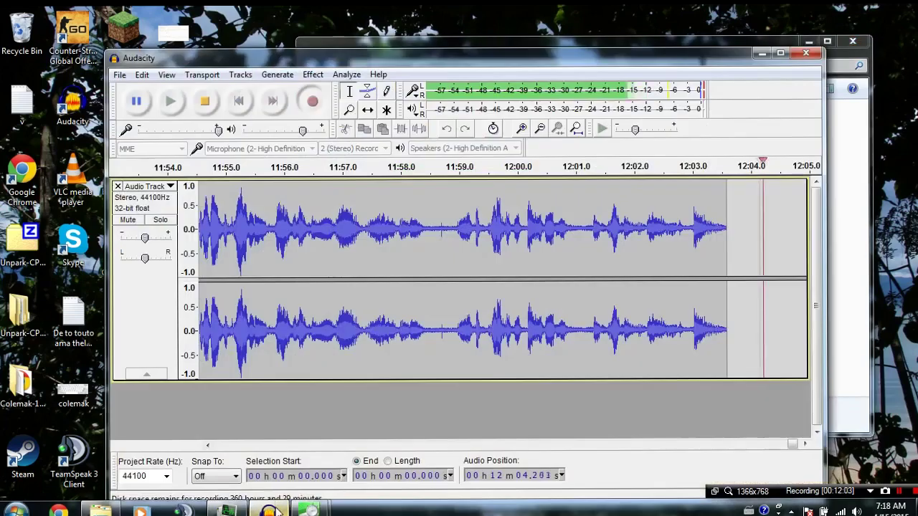